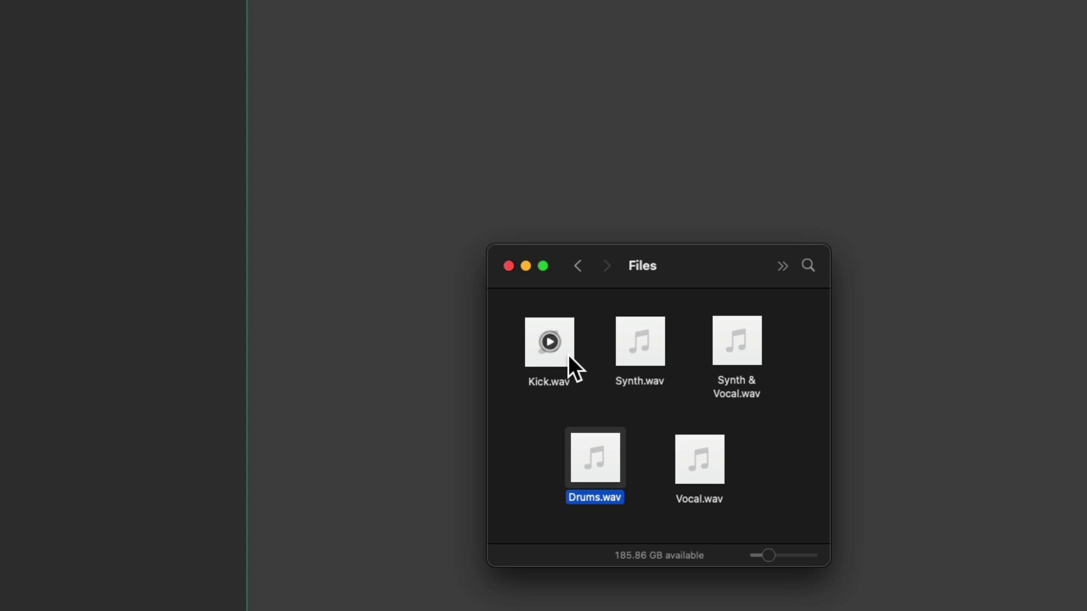
Add Kick.wav and Synth.wav as new tracks and play them back briefly
left_click_drag(558, 356, 314, 171)
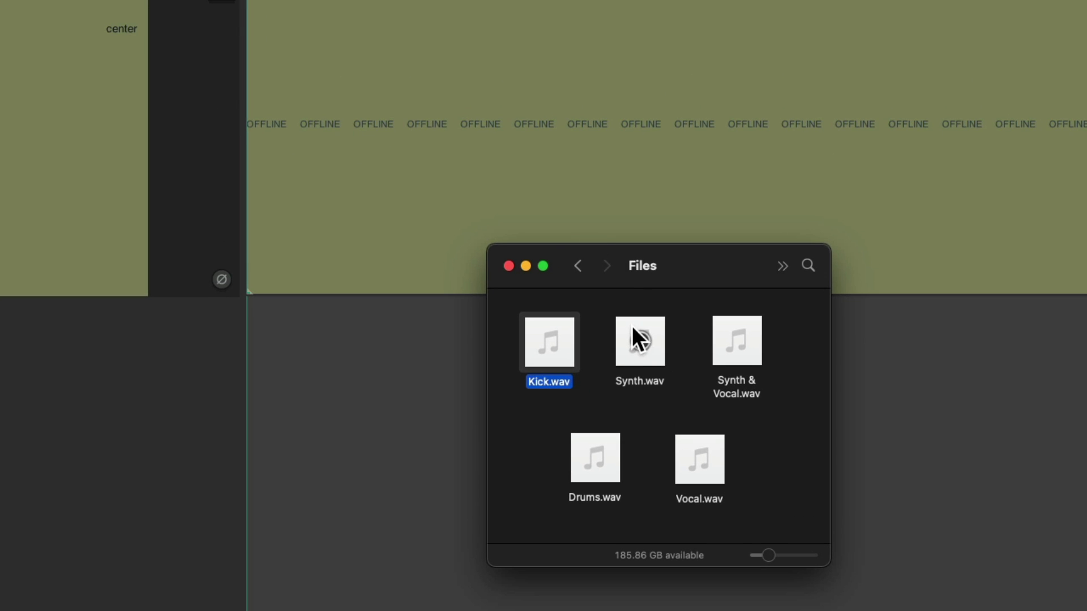
left_click_drag(640, 340, 86, 398)
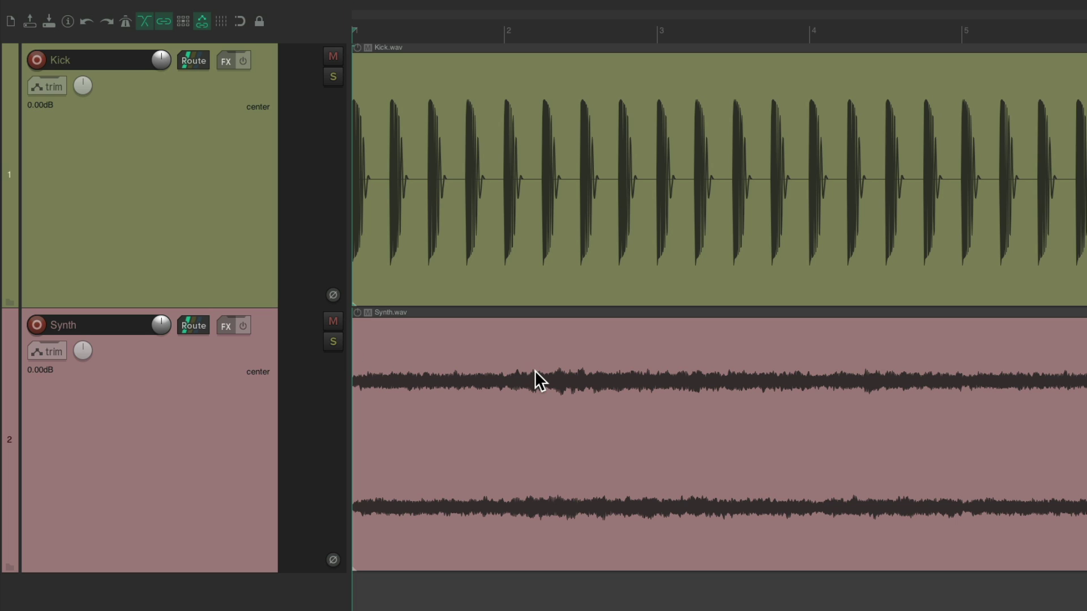
key("space")
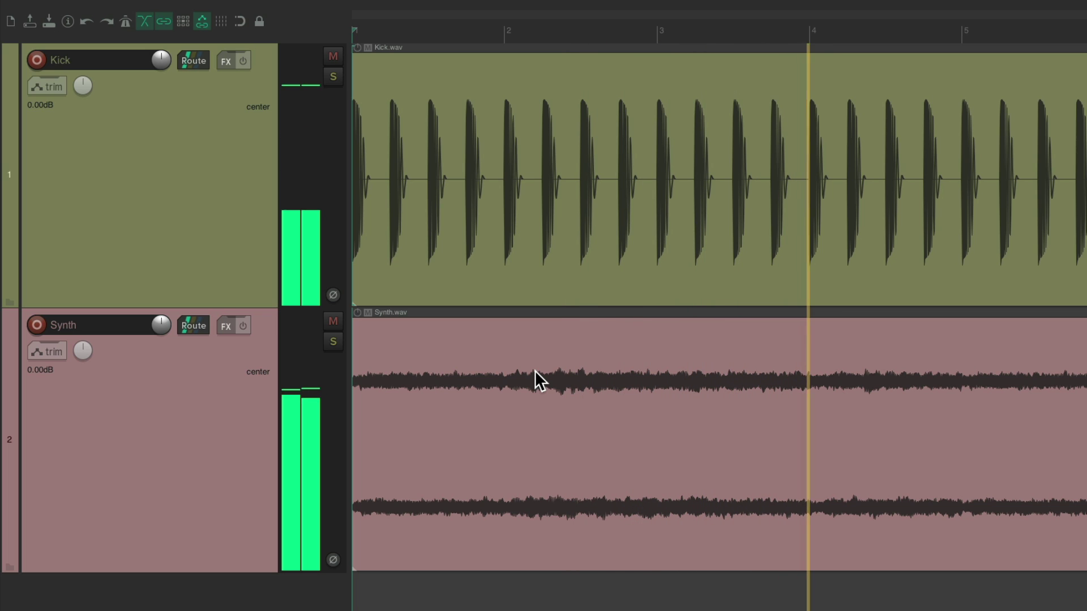
key("space")
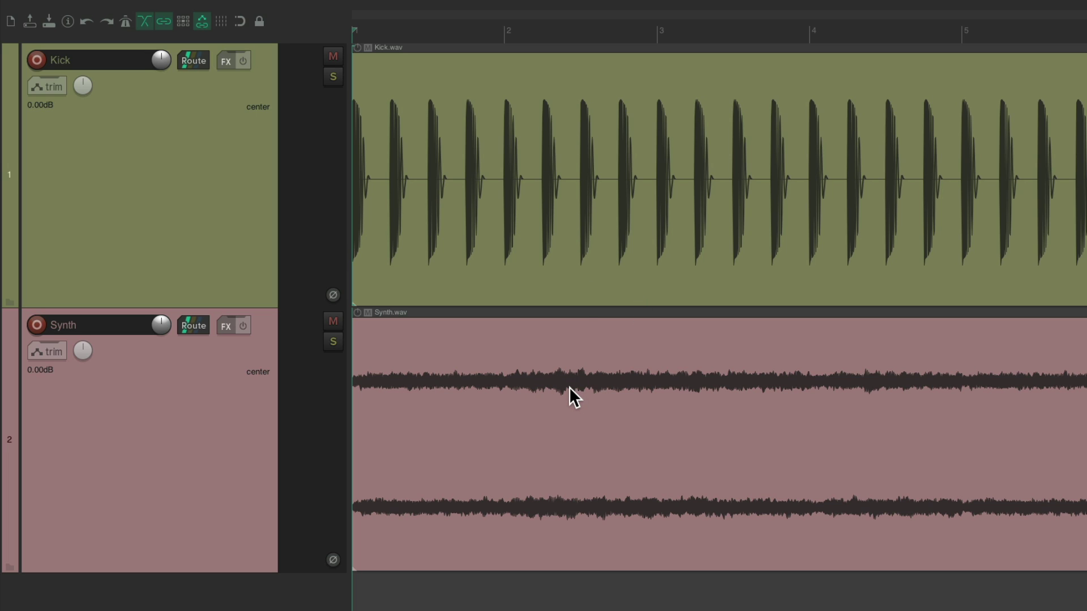
Insert VST: ReaComp on the Synth track with its detector input set to Auxiliary Inputs
left_click(186, 325)
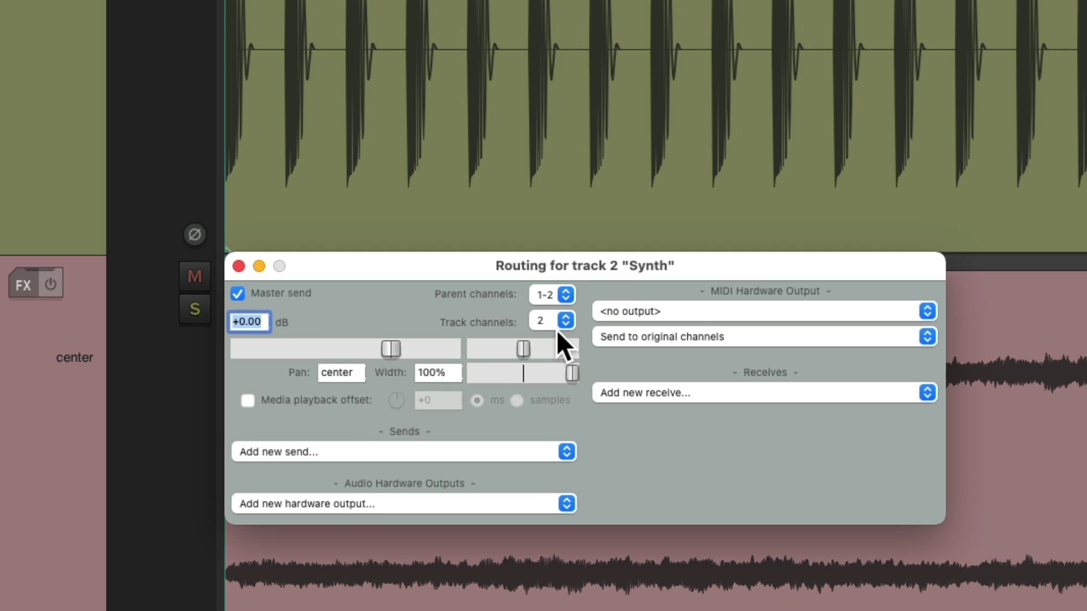
left_click(238, 266)
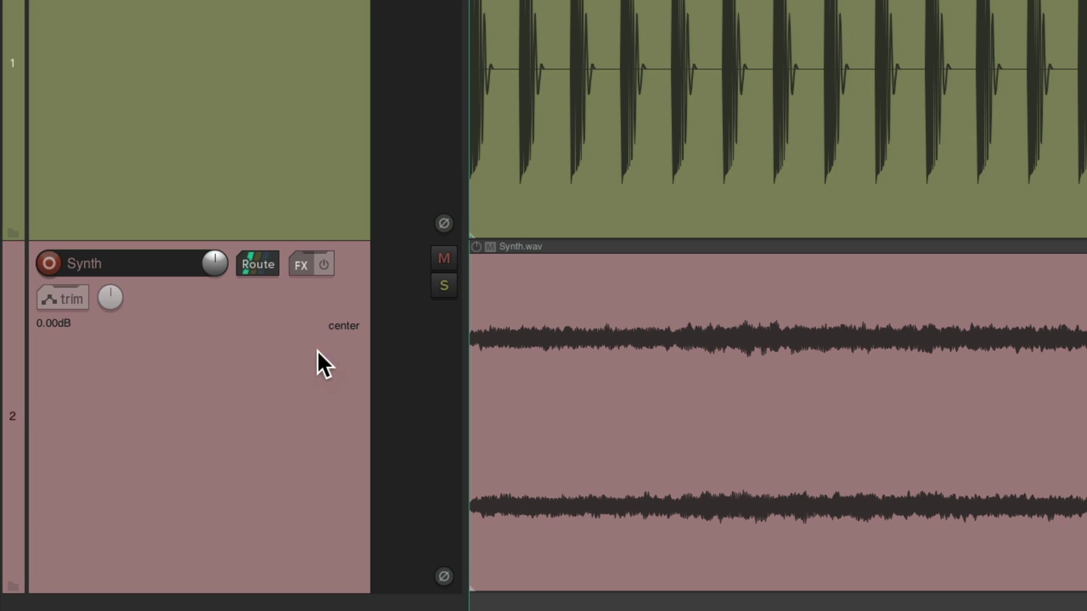
left_click(308, 264)
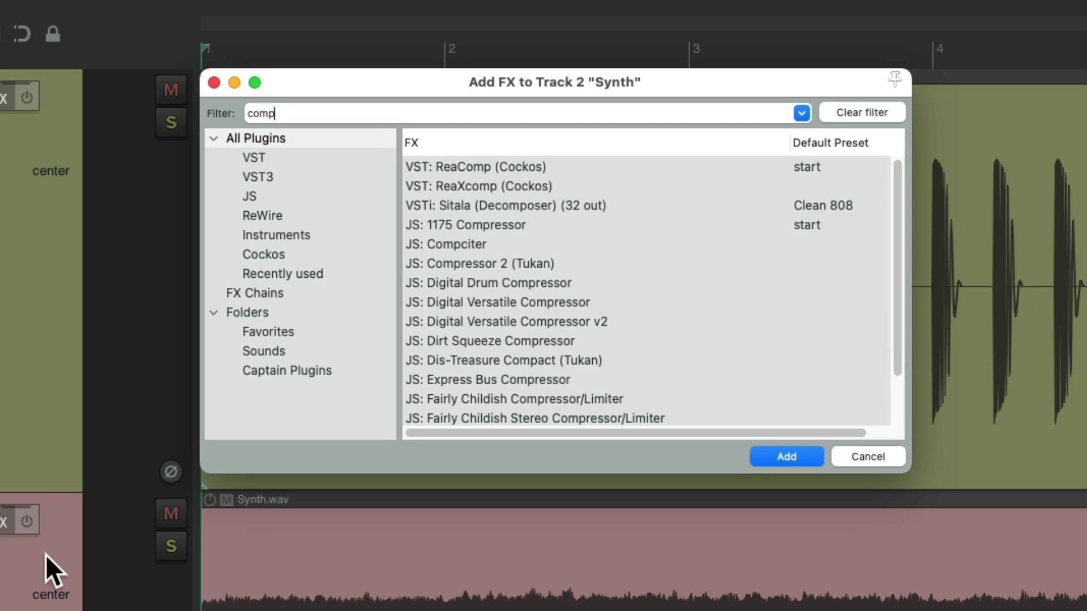
left_click(603, 165)
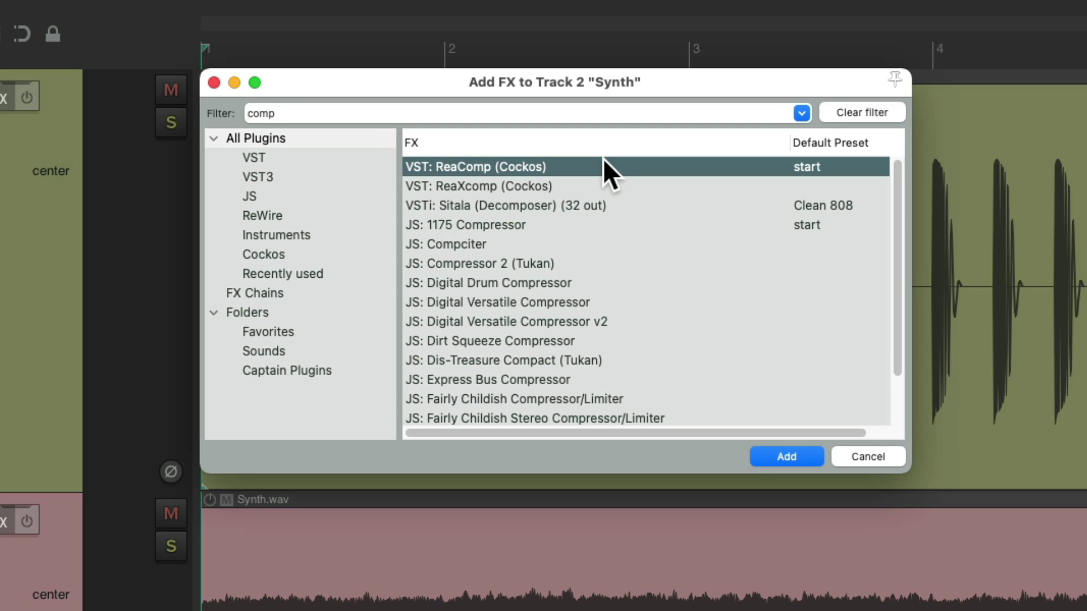
double_click(603, 165)
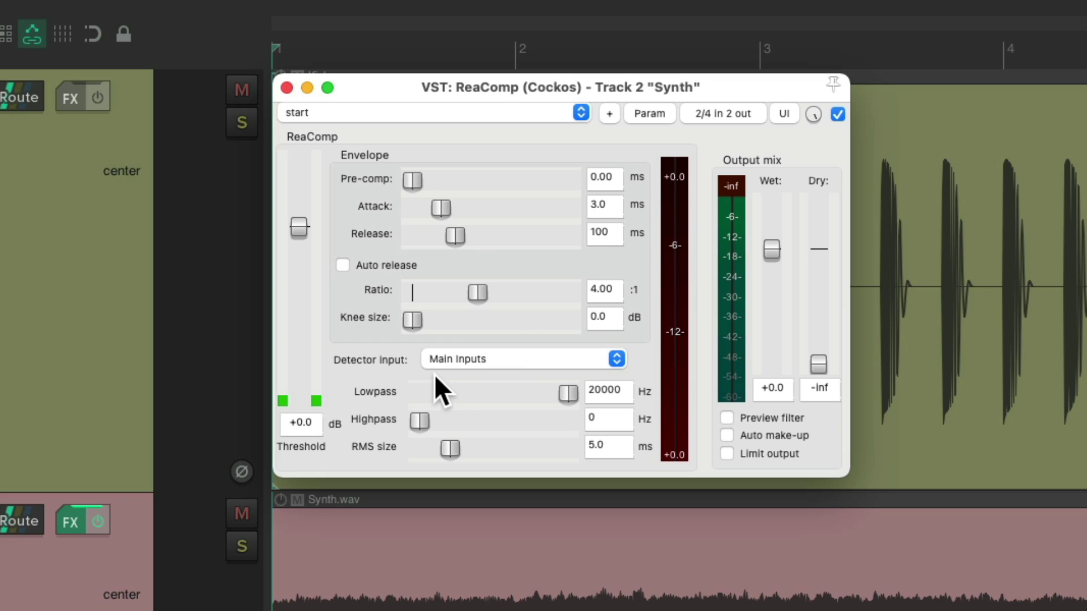
left_click(531, 363)
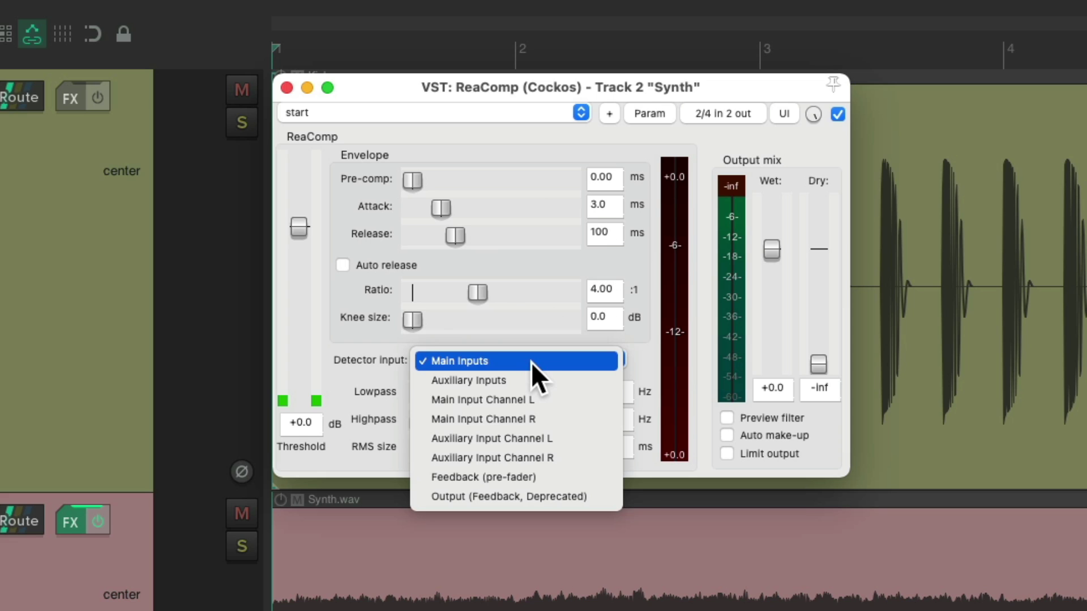
left_click(555, 380)
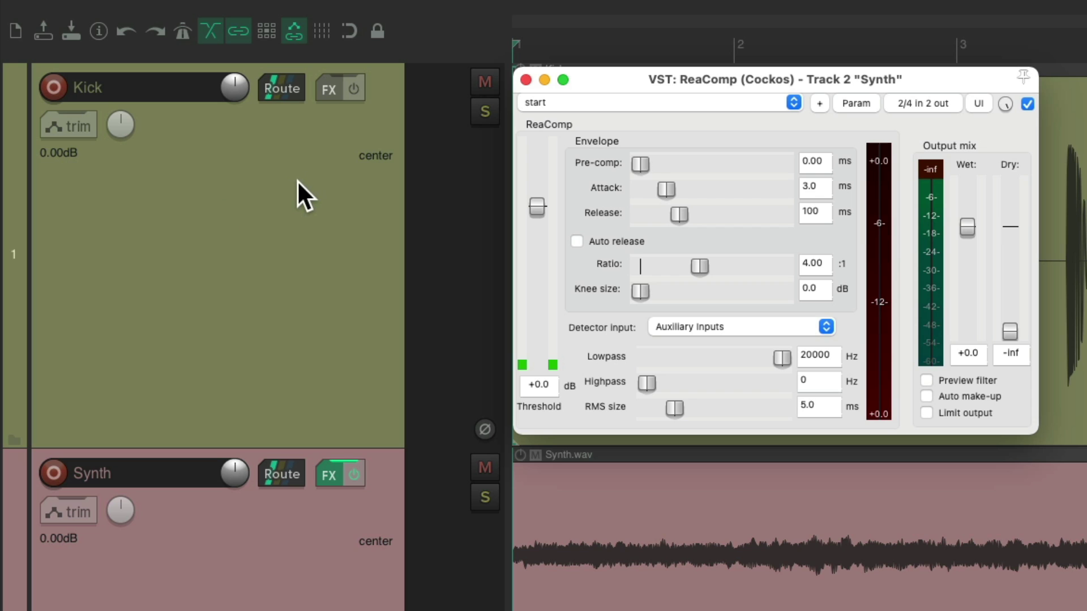
Route Kick into ReaComp's sidechain and lower the threshold to -26.6 dB during playback
left_click_drag(281, 96, 752, 207)
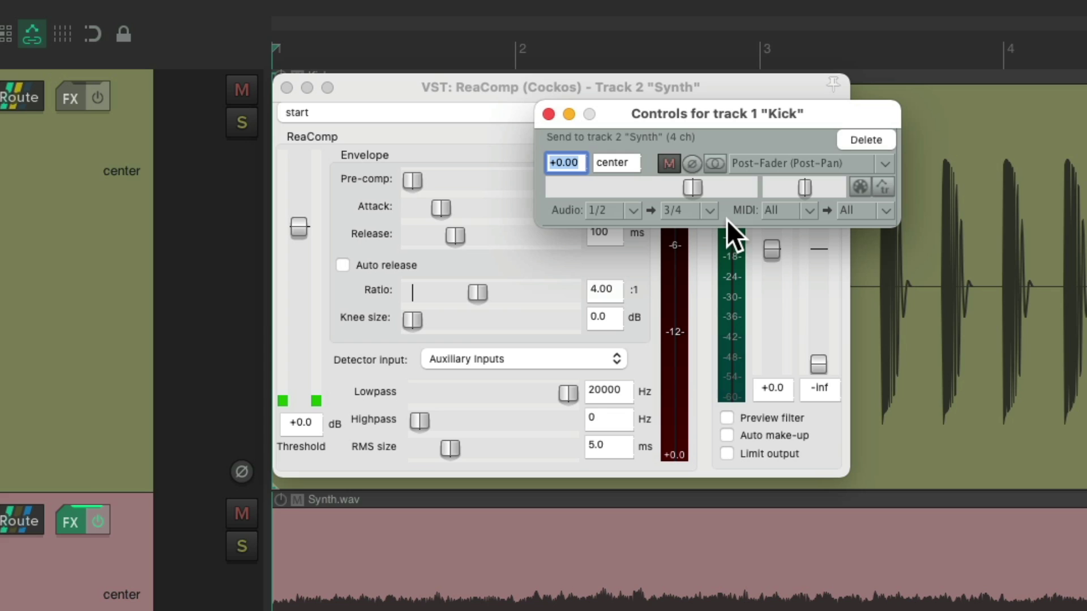
left_click(549, 114)
key("space")
left_click_drag(300, 222, 299, 325)
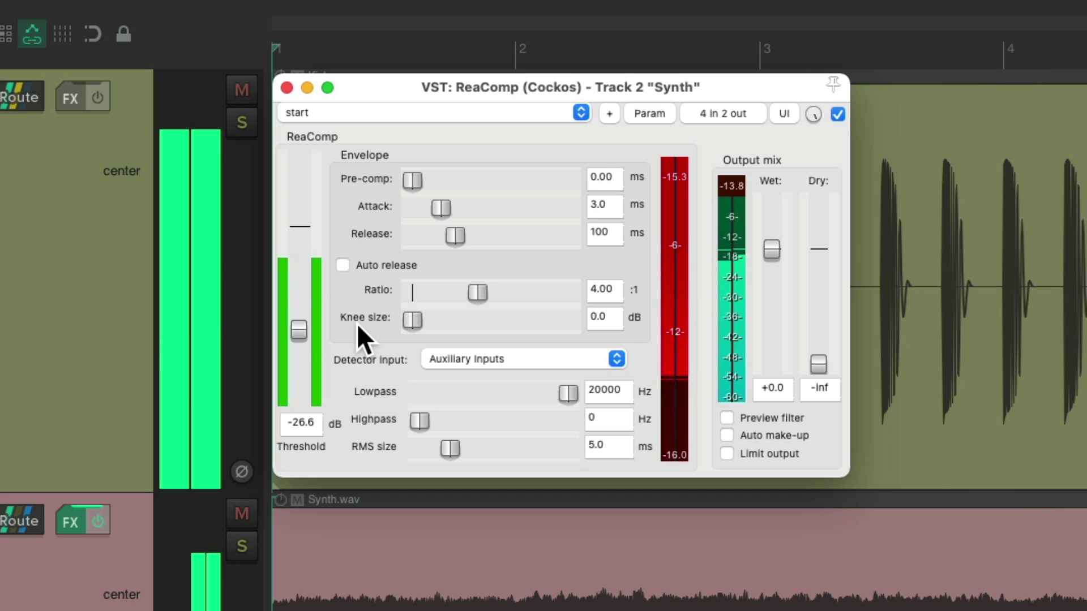
key("space")
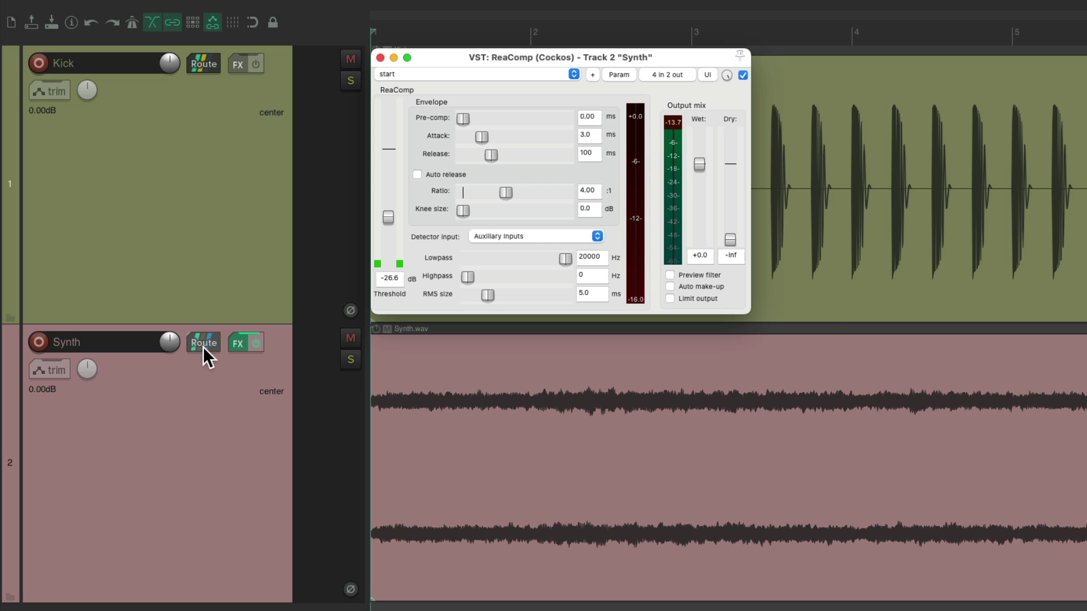
left_click(203, 346)
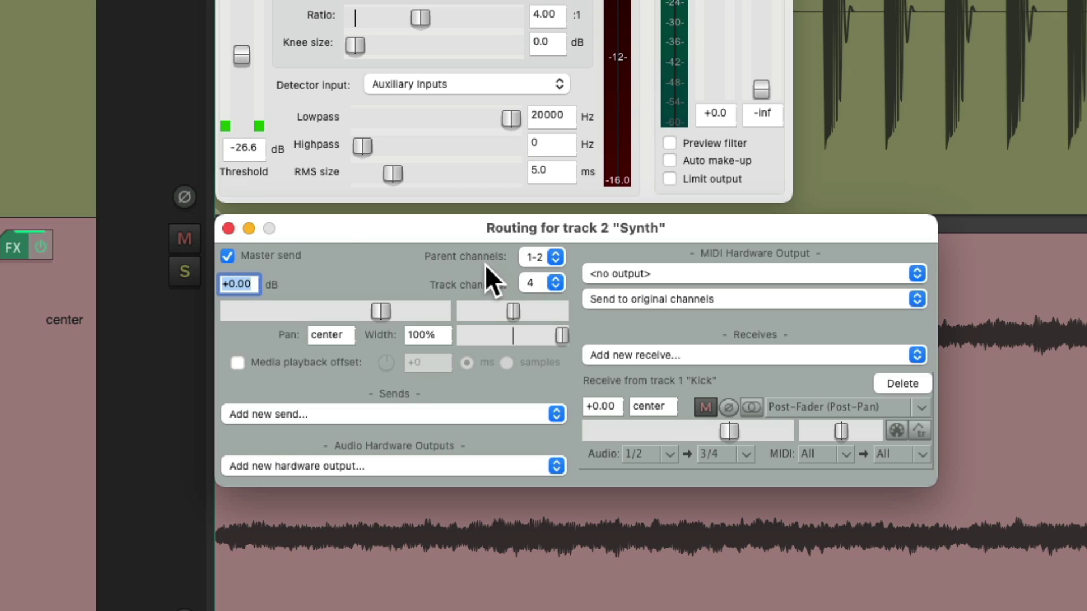
left_click(229, 228)
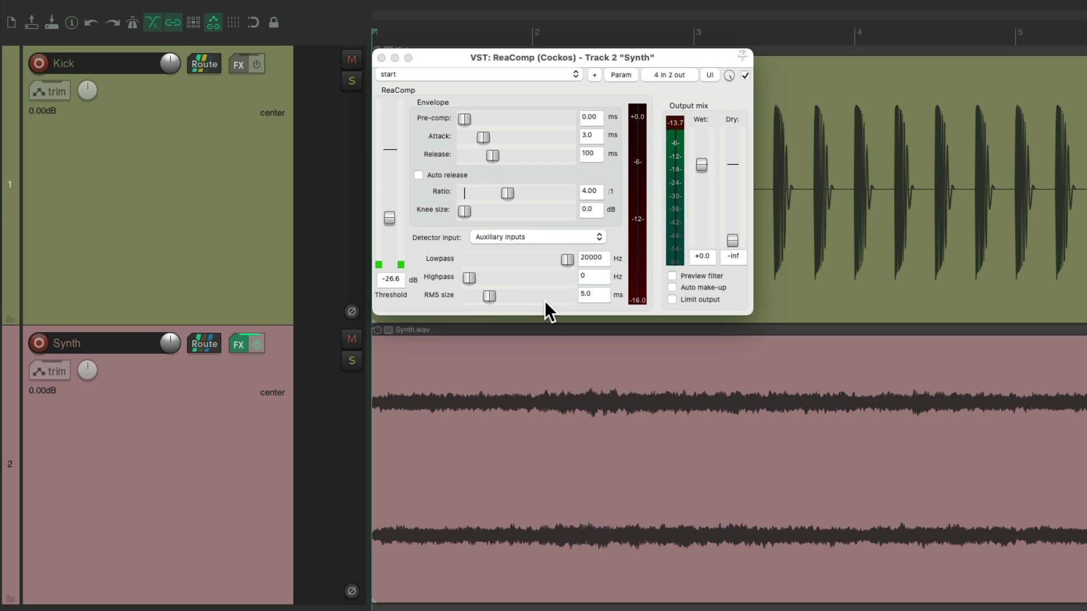
left_click(545, 301)
key("space")
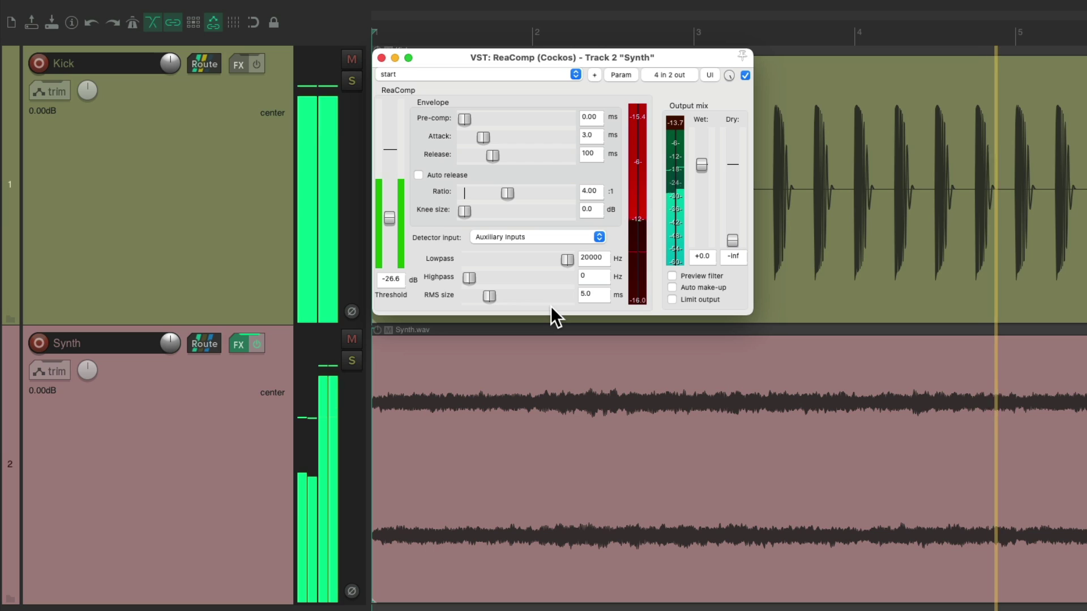
key("space")
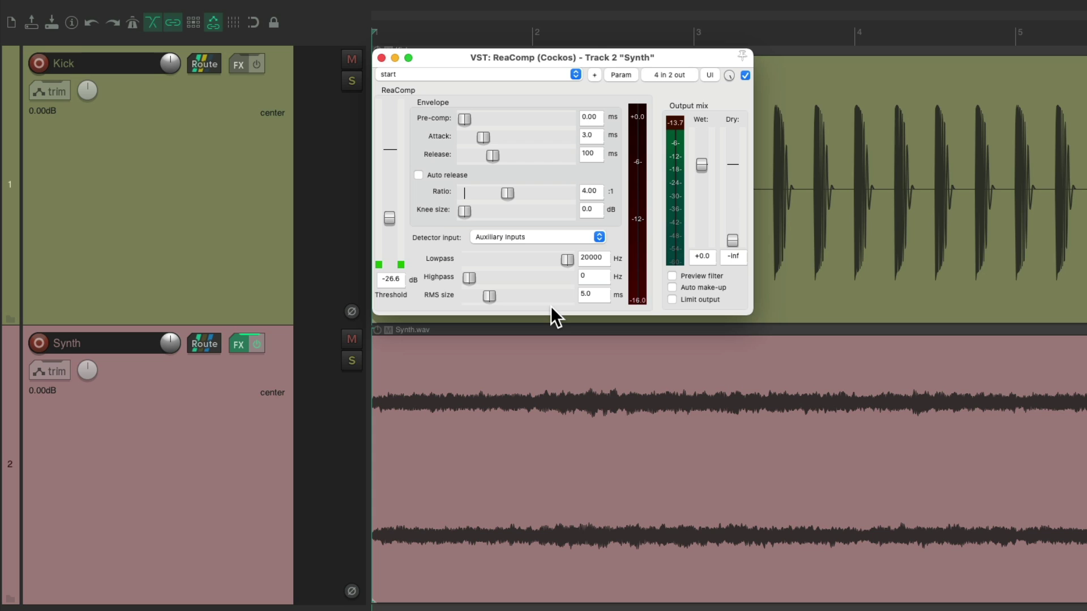
Delete the Kick and Synth tracks and import Synth & Vocal.wav as a new track
left_click(255, 179)
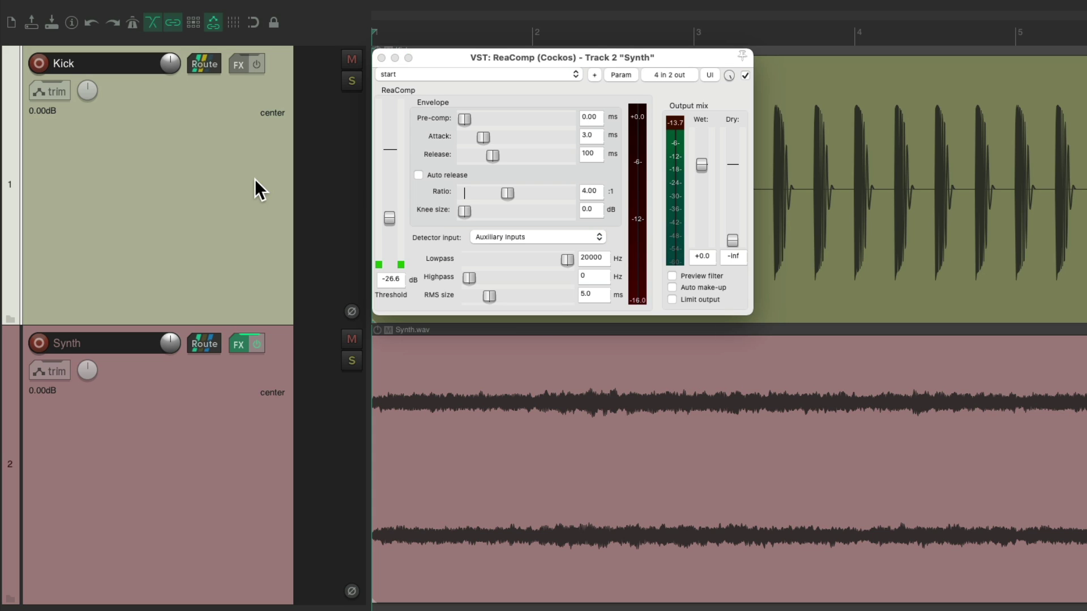
left_click(250, 404, "shift")
key("Delete")
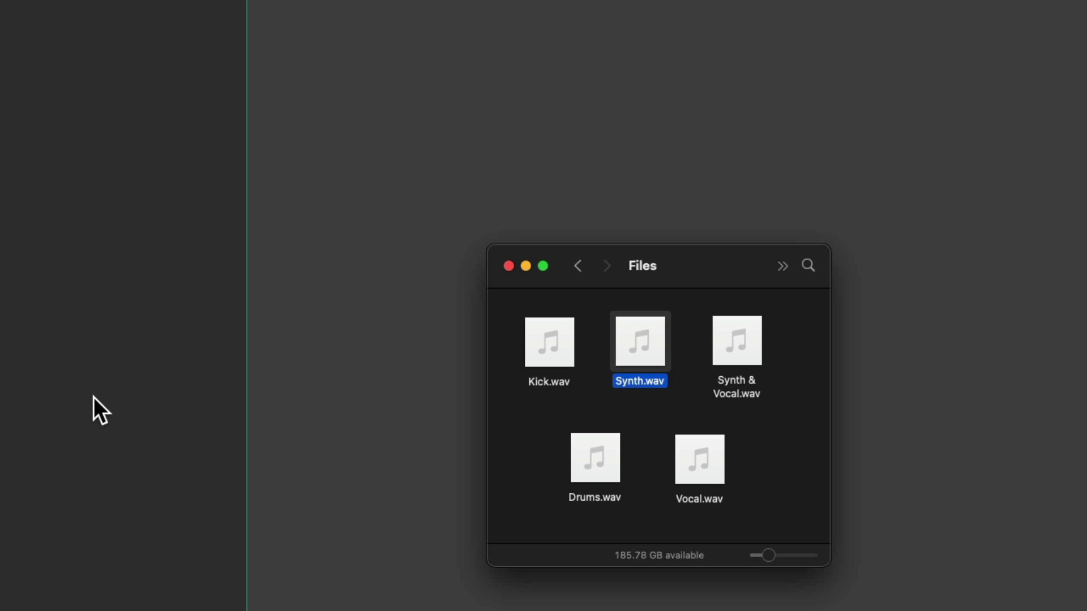
left_click_drag(725, 323, 294, 226)
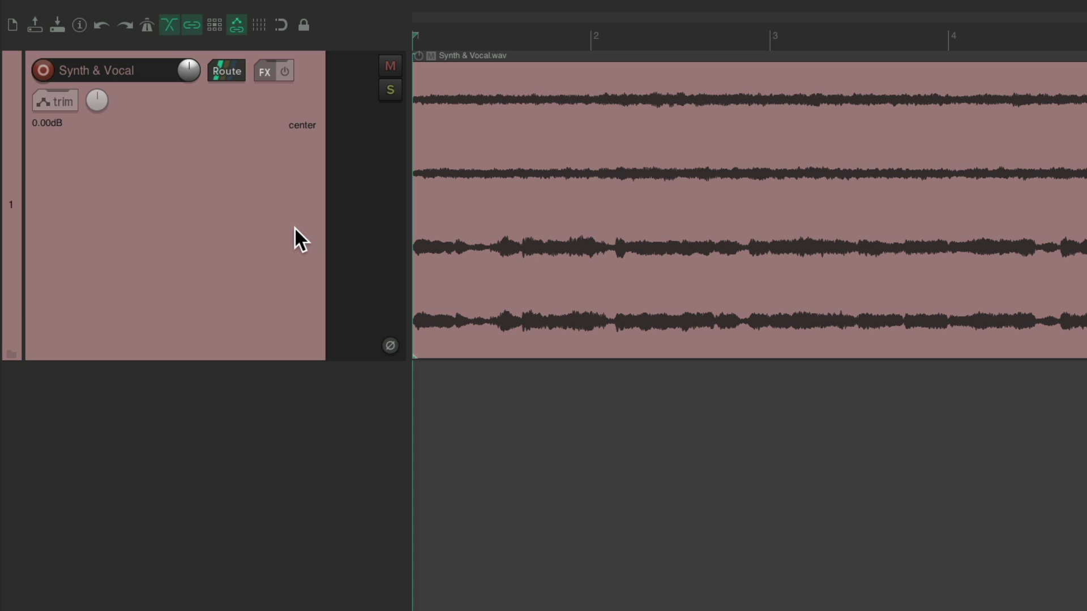
right_click(583, 141)
mouse_move(590, 146)
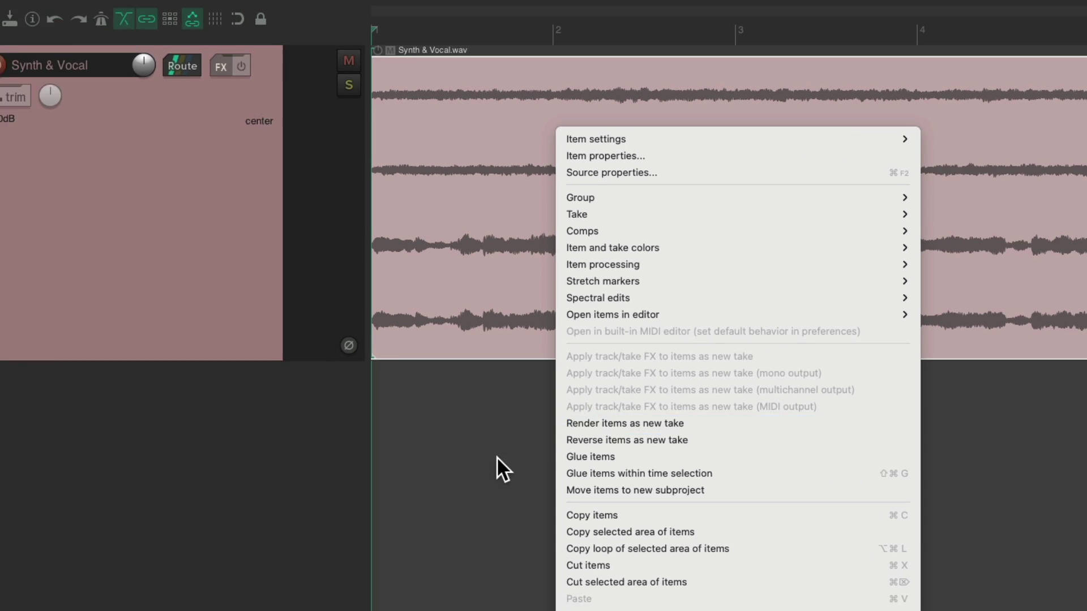
key("Escape")
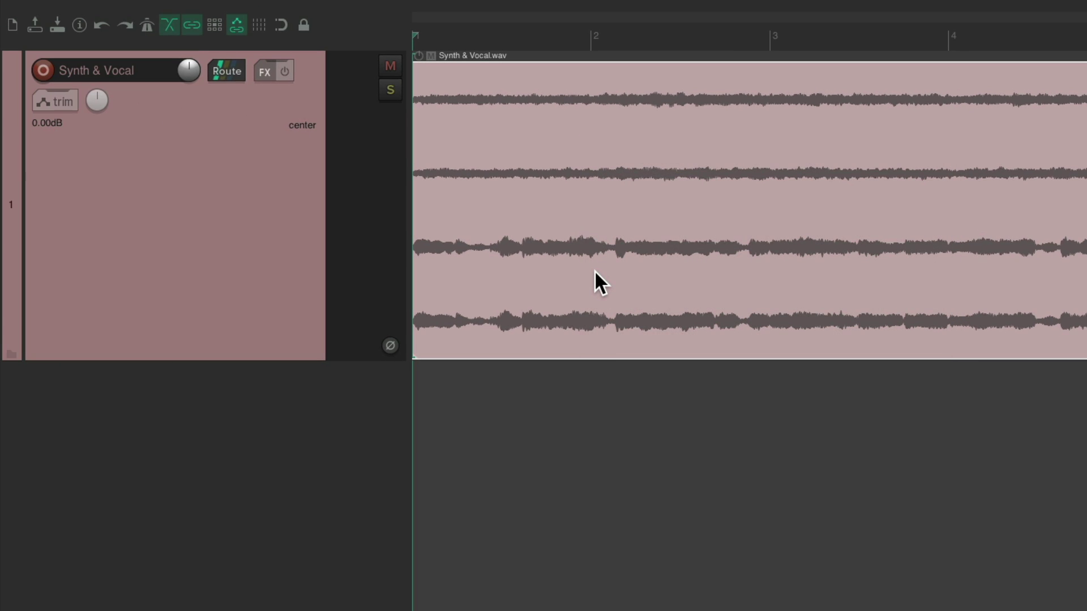
Set the Synth & Vocal take's channel mode to Mono (Mix L+R) and play it back
double_click(624, 119)
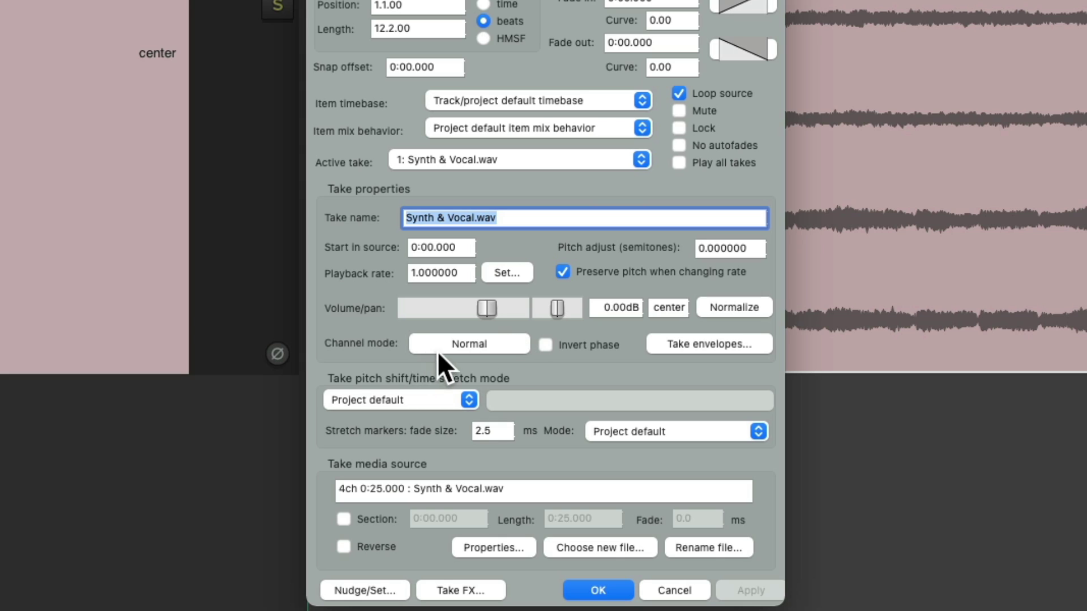
left_click(511, 343)
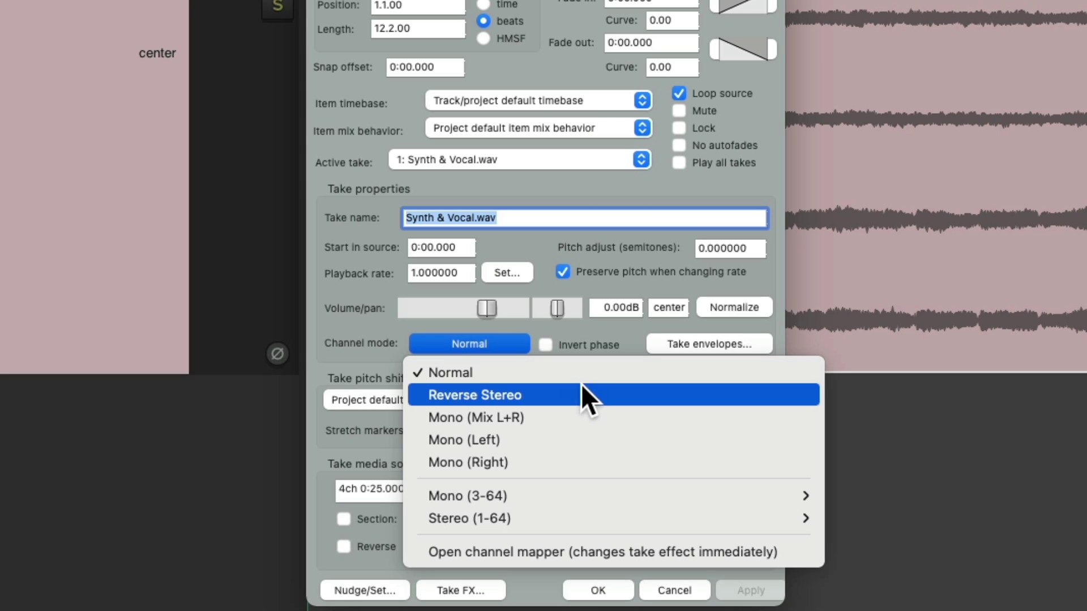
left_click(579, 415)
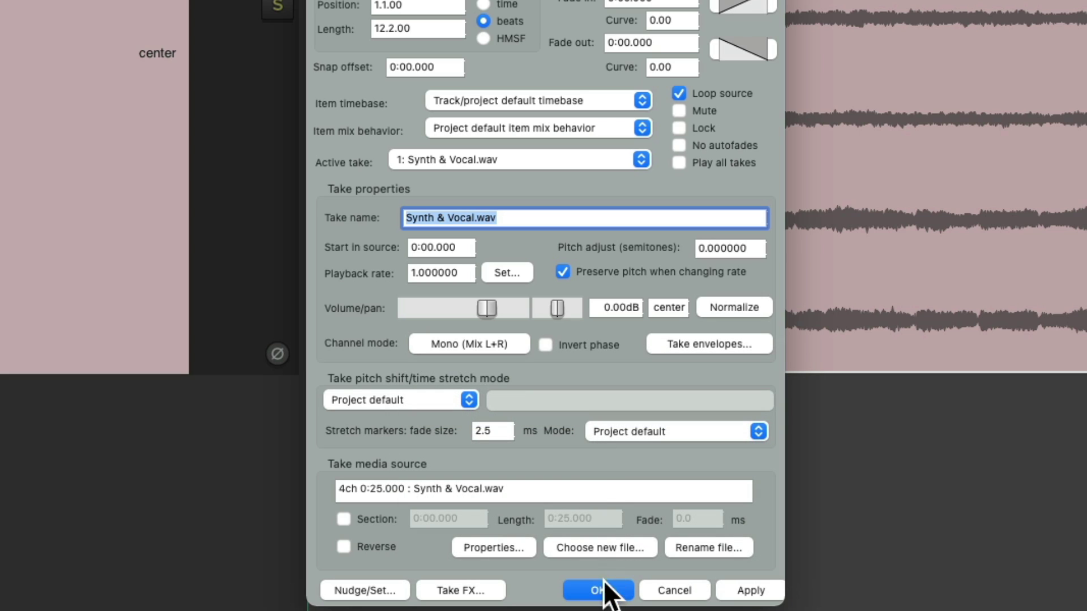
left_click(604, 588)
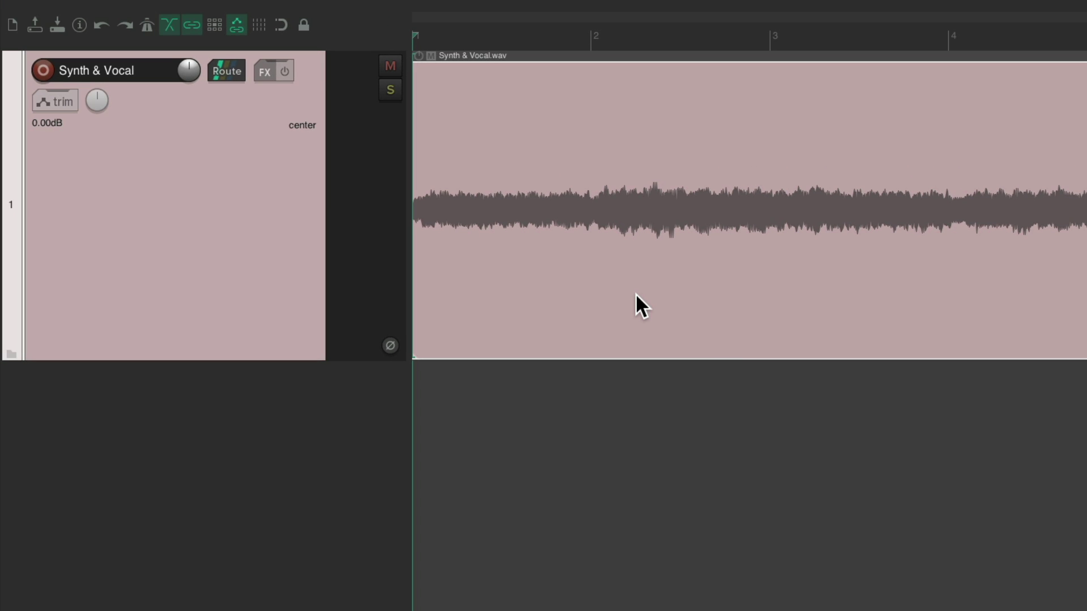
key("space")
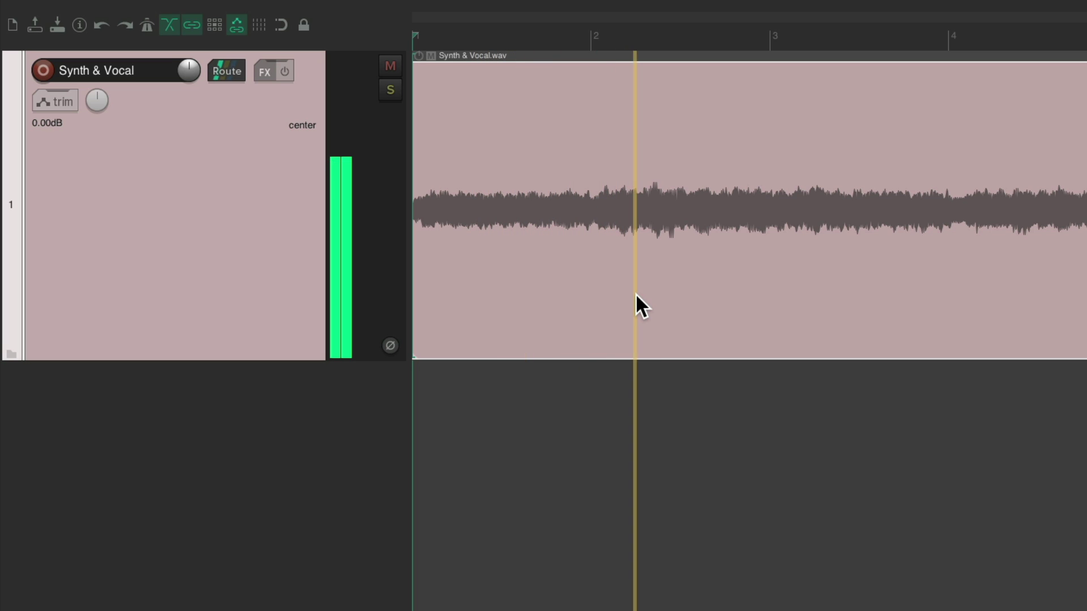
key("space")
Change the take's channel mode to Stereo (1-64) > Stereo 1/2 and confirm
double_click(622, 140)
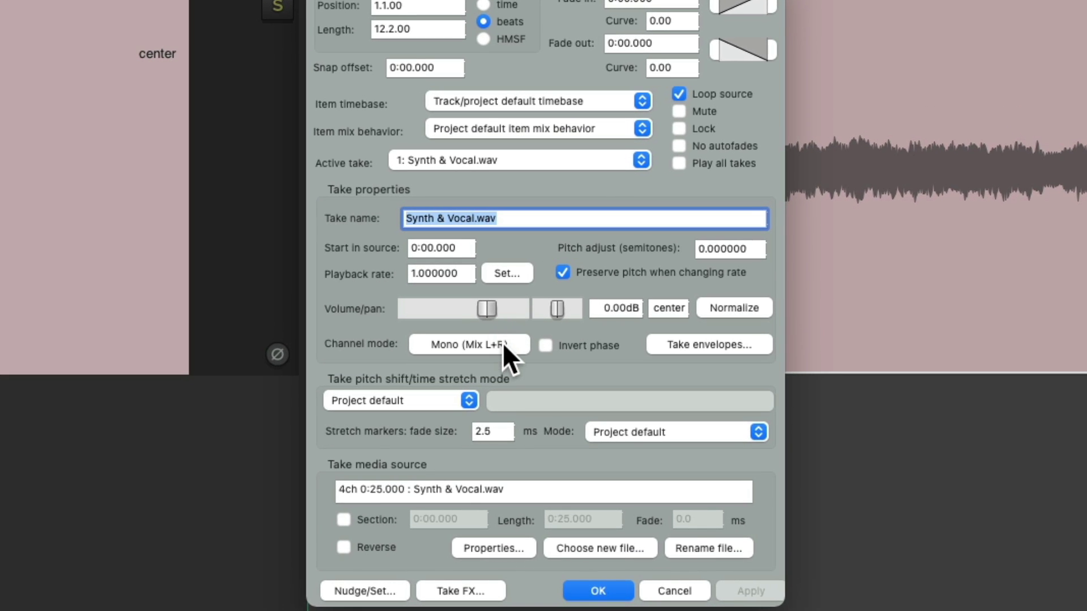
left_click(545, 343)
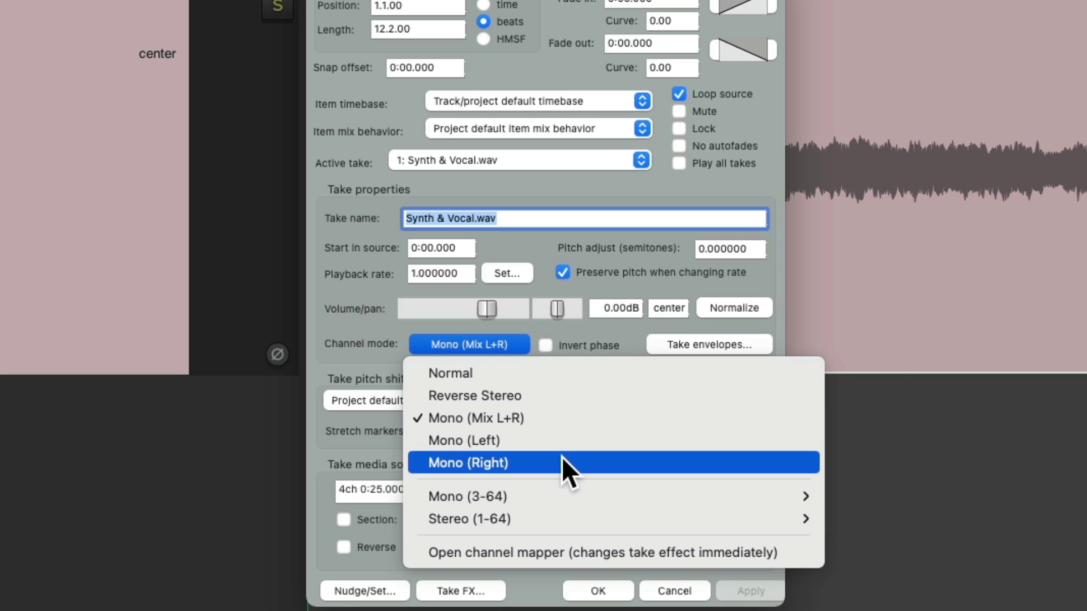
mouse_move(563, 496)
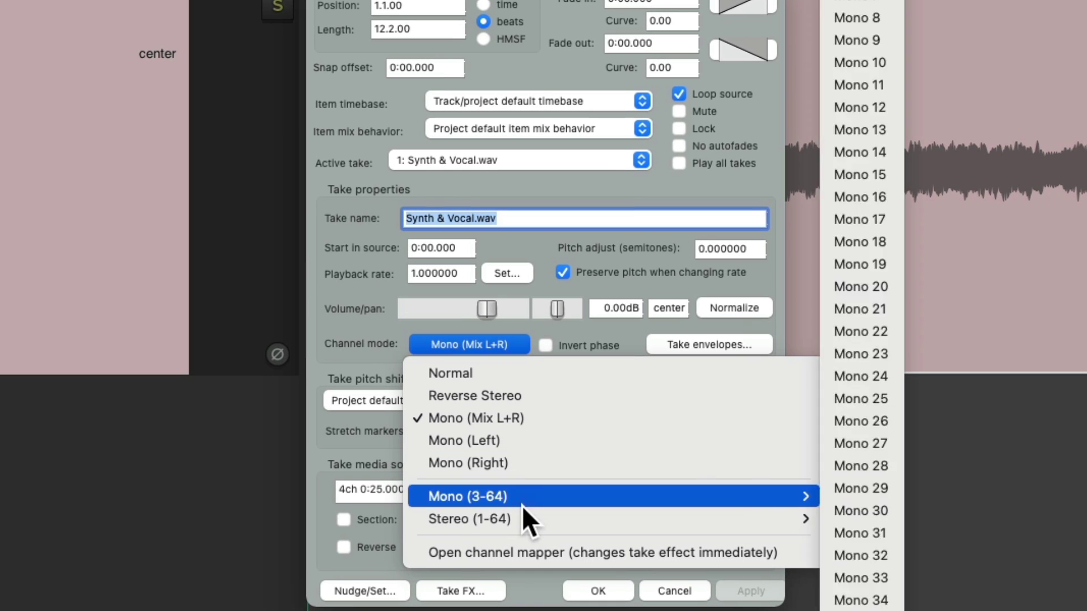
mouse_move(527, 521)
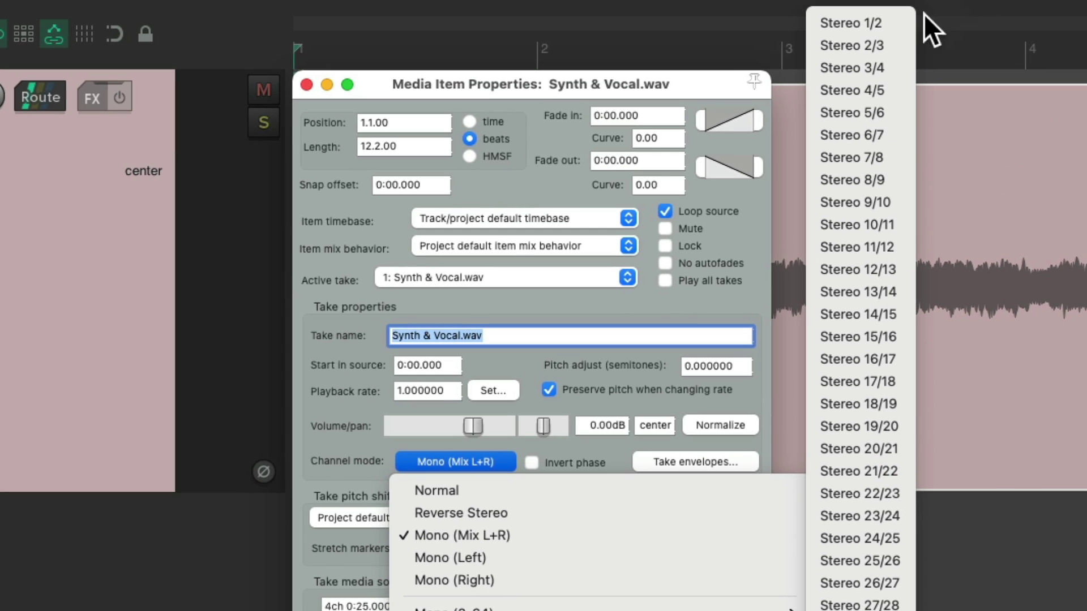
left_click(899, 26)
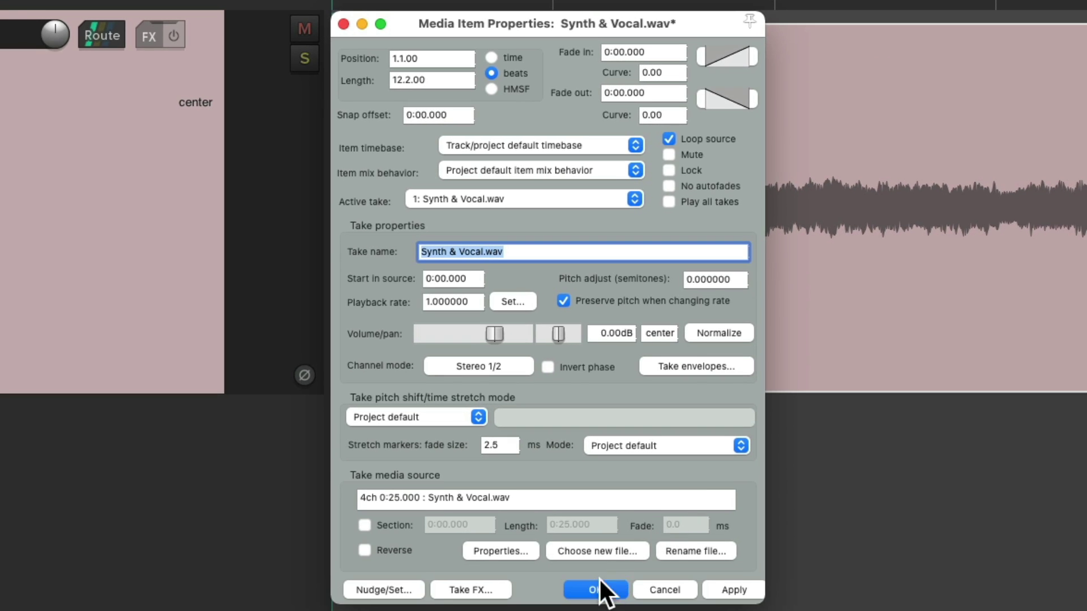
left_click(599, 581)
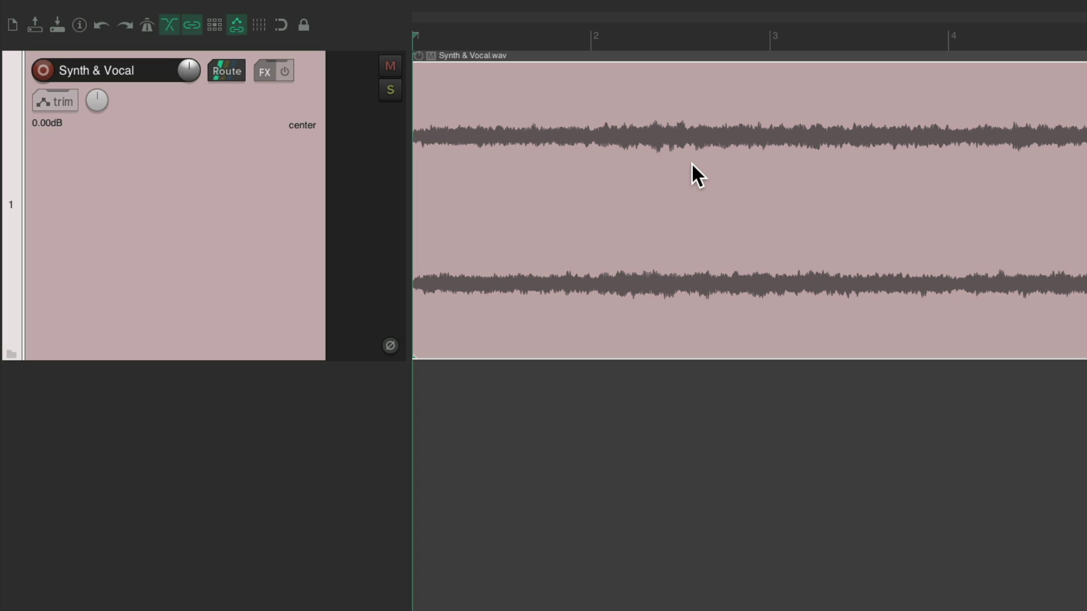
Play the stereo take, then duplicate the Synth & Vocal track
key("space")
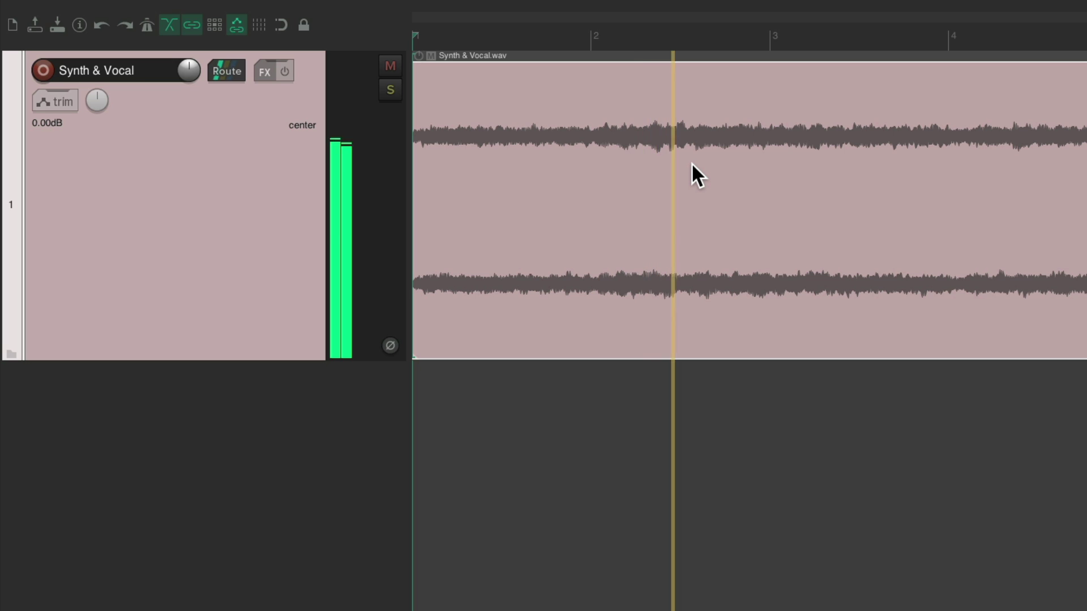
key("space")
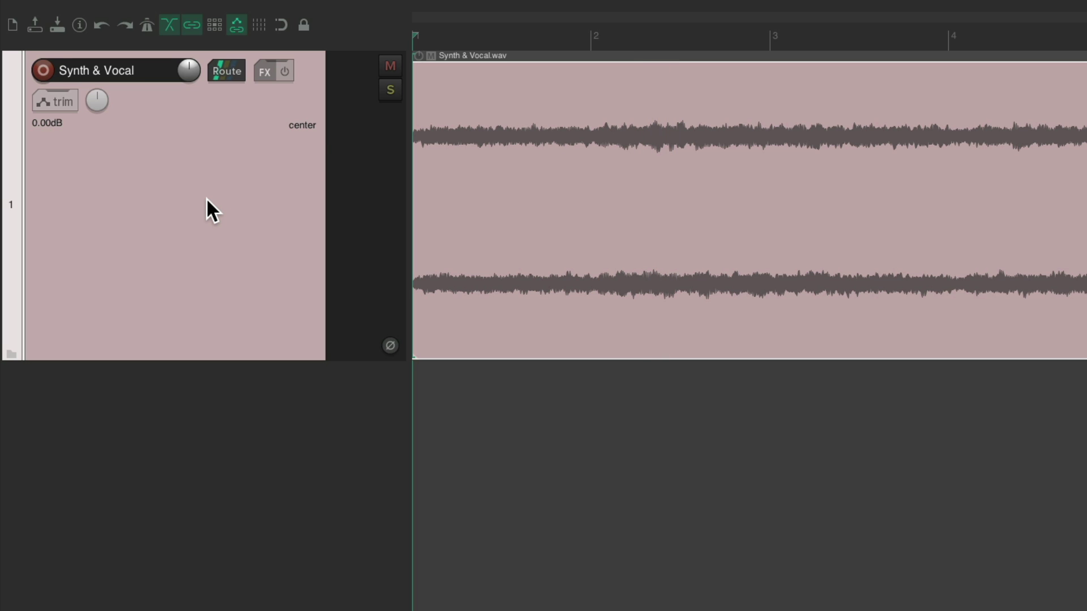
right_click(206, 198)
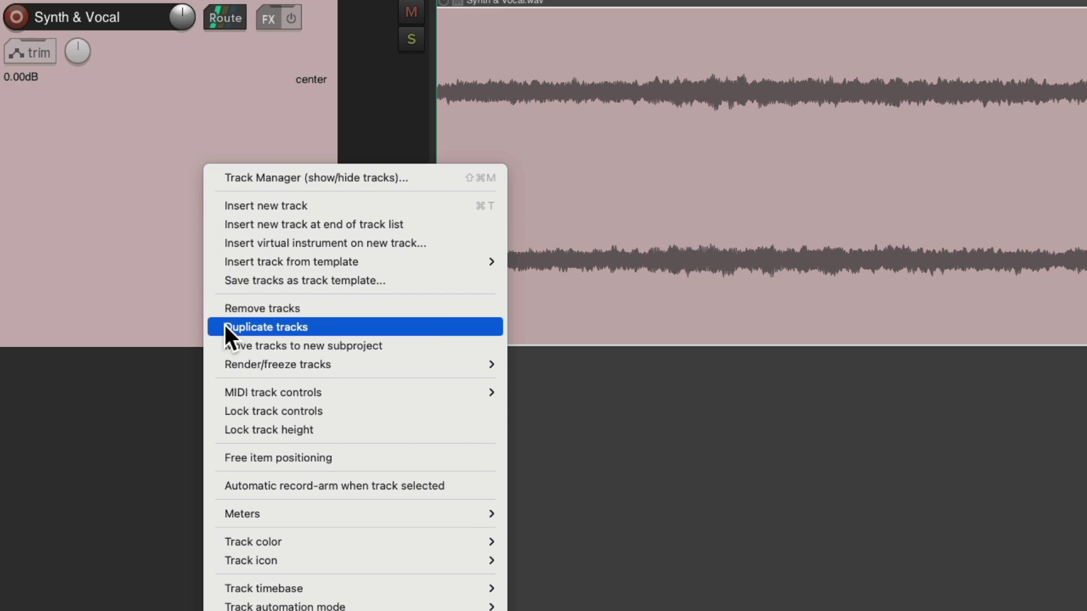
left_click(224, 326)
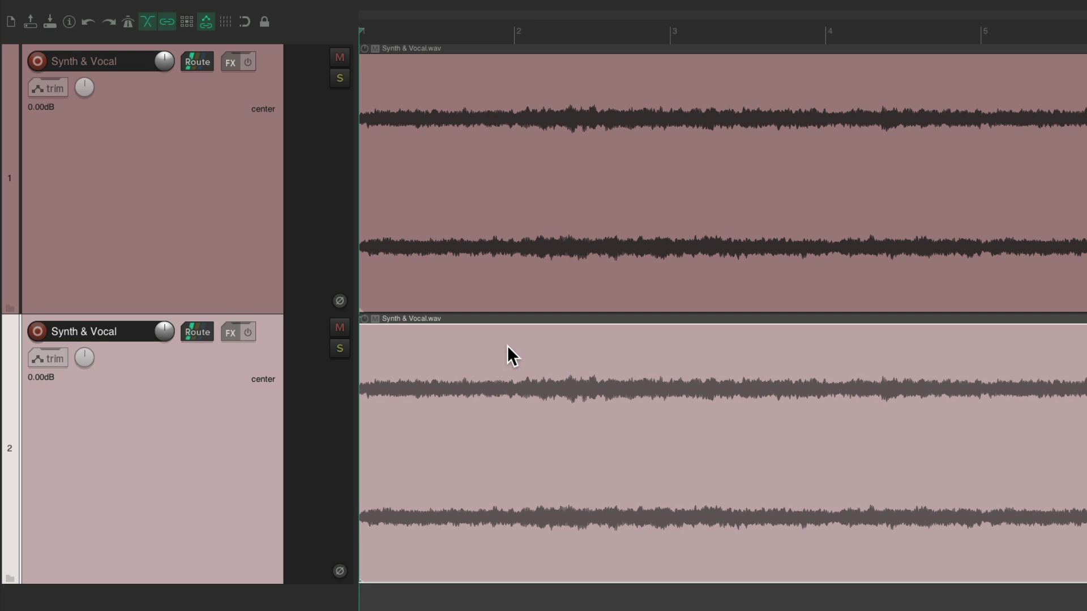
Set the duplicate track's item to the Stereo (1-64) > Stereo 3/4 channel mode
double_click(512, 356)
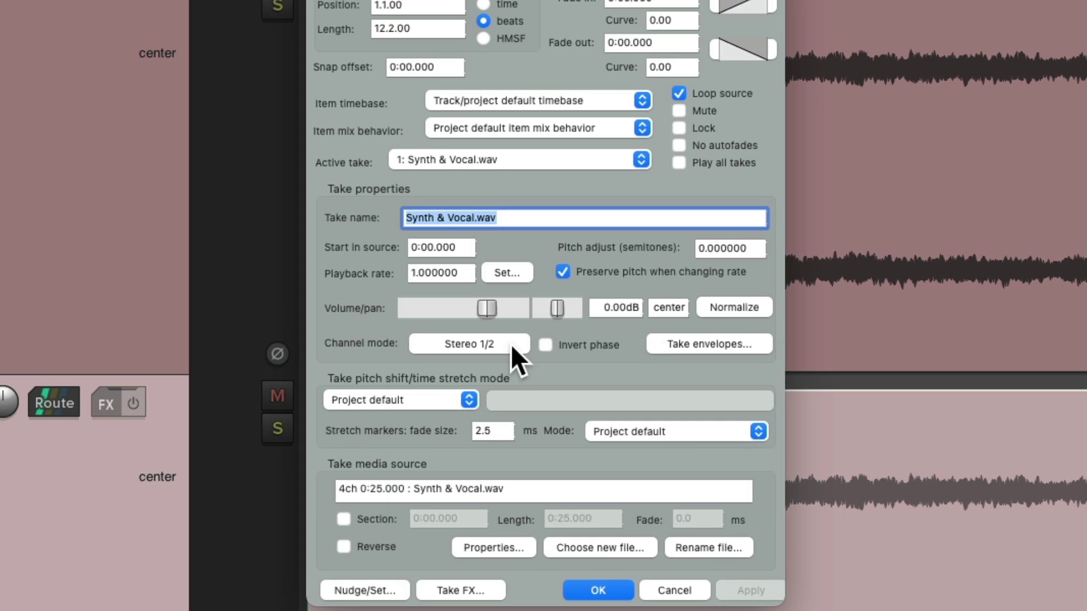
left_click(511, 344)
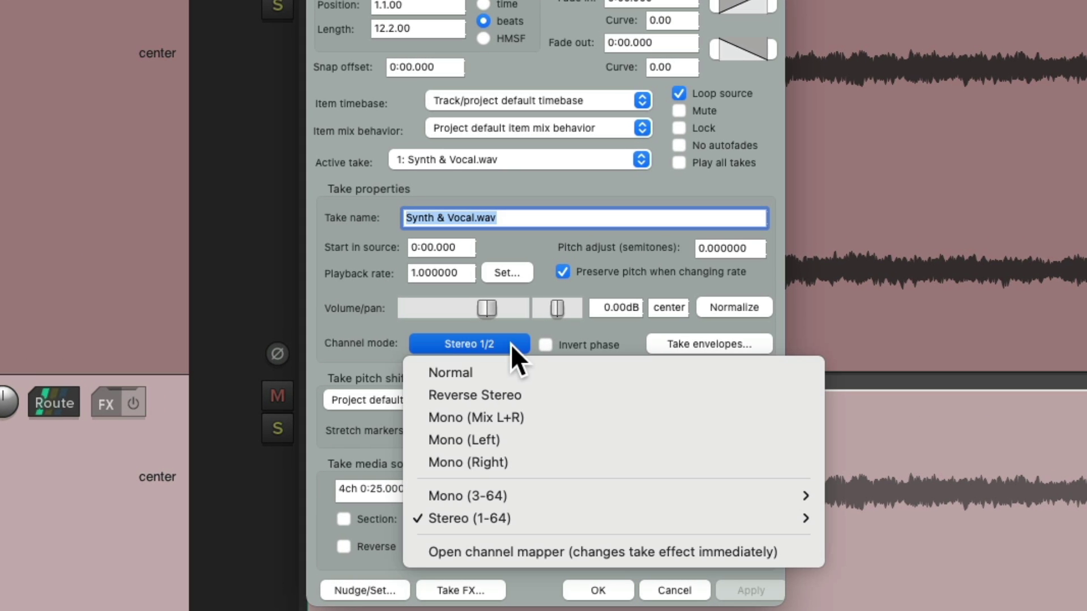
mouse_move(555, 508)
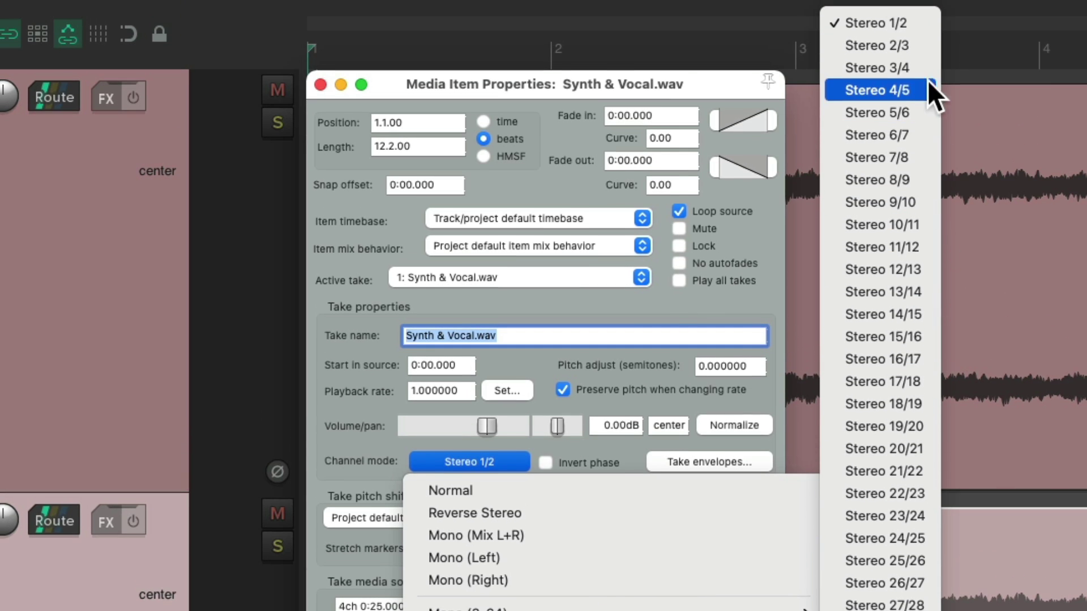
left_click(932, 69)
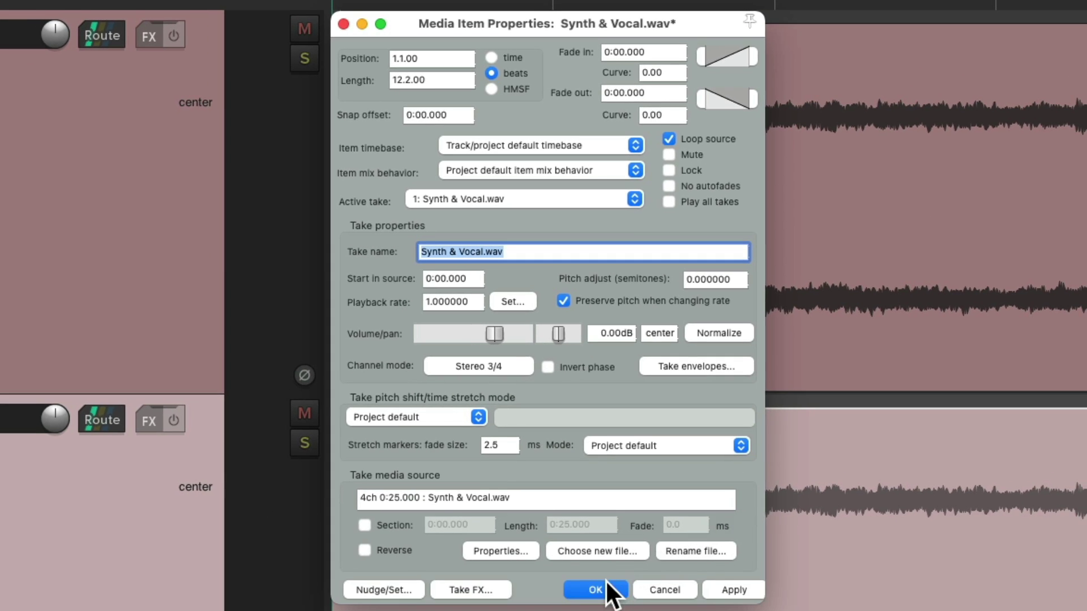
left_click(606, 585)
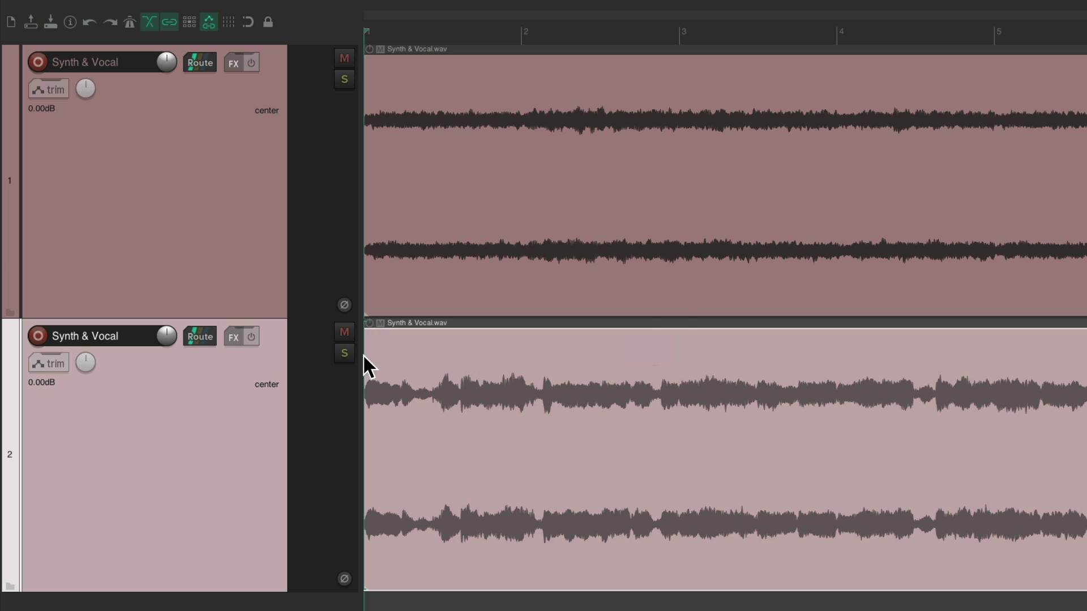
Audition track 2 and then track 1 soloed, unsoloing each afterwards
left_click(341, 357)
key("space")
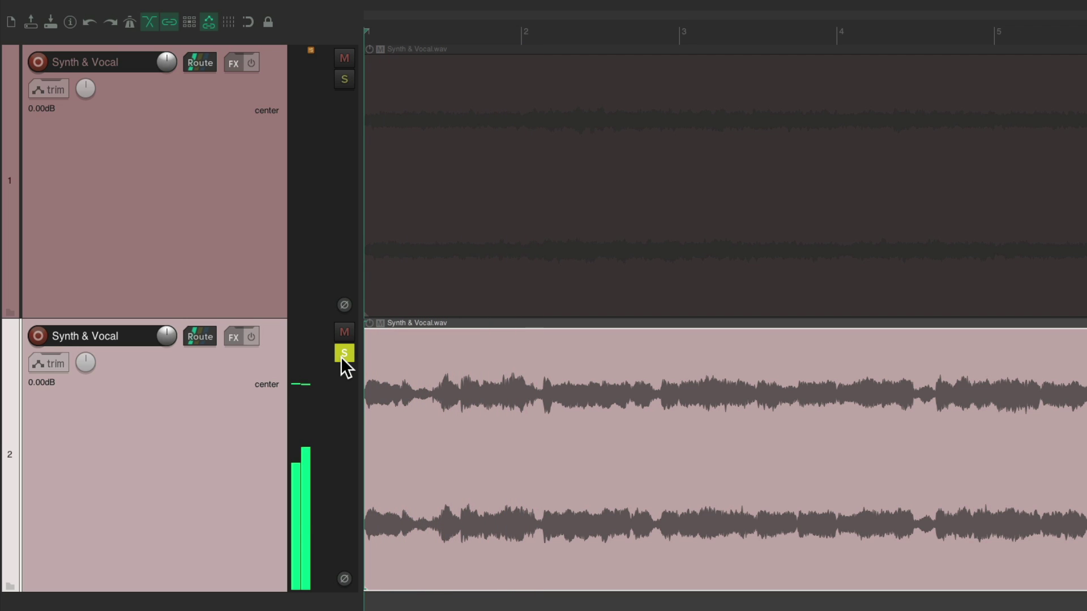
left_click(342, 356)
key("space")
left_click(343, 79)
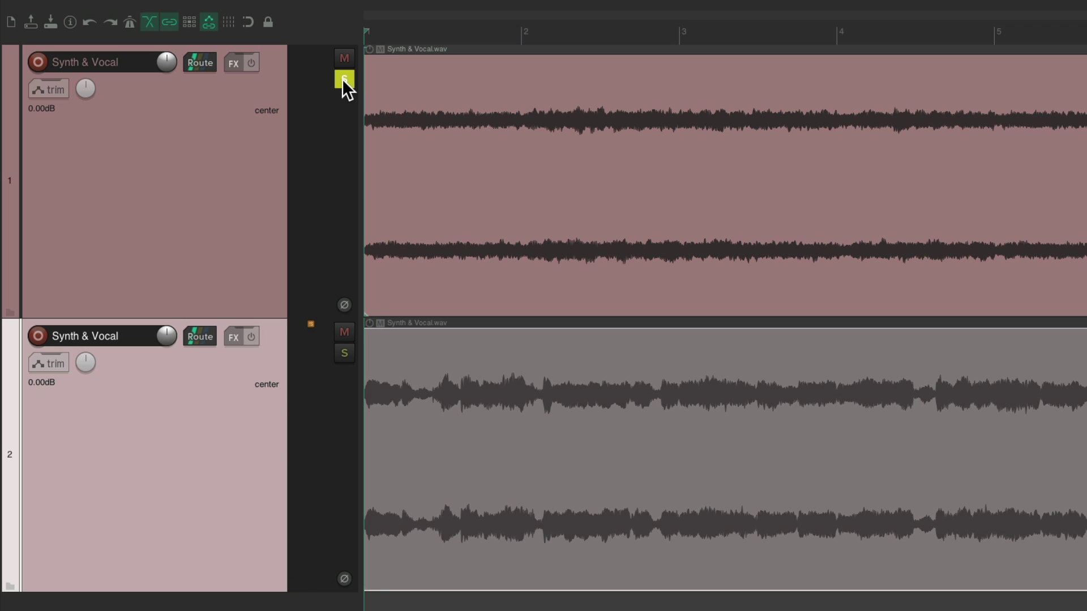
key("space")
key("space")
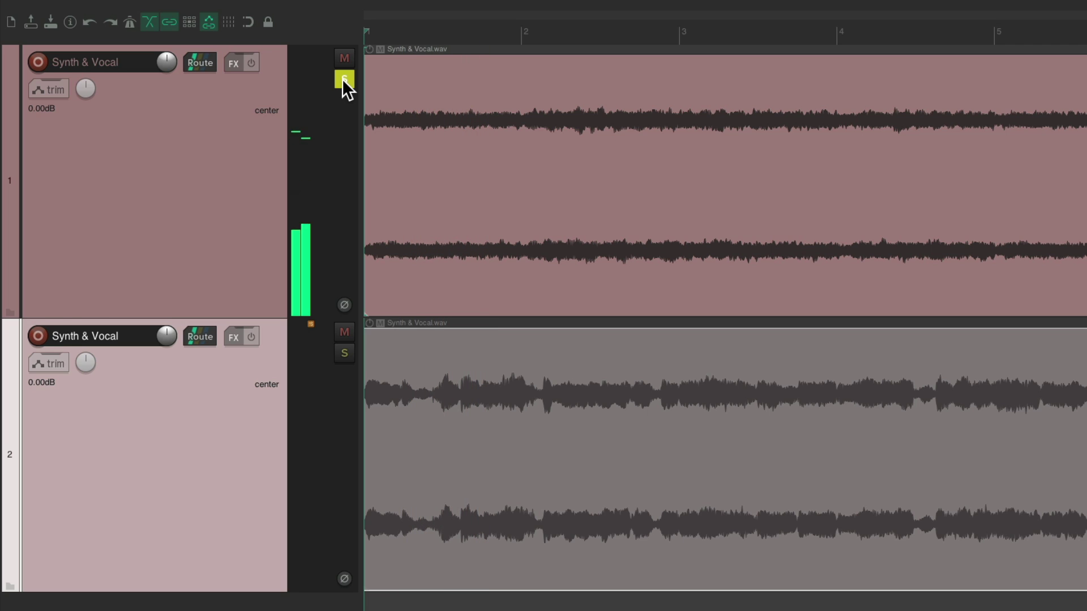
left_click(342, 79)
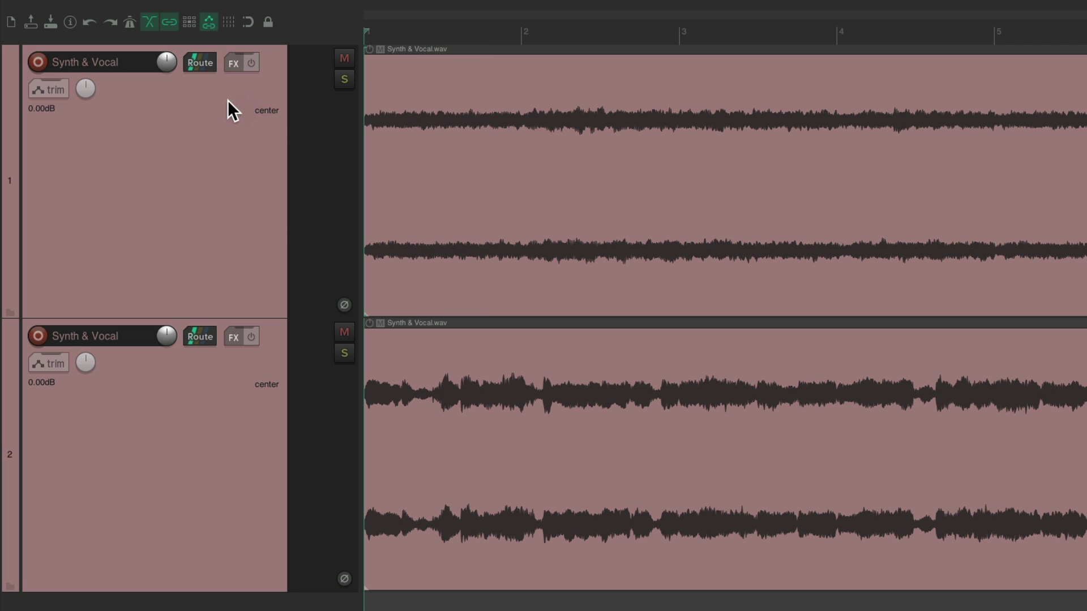
Balance volumes during playback: track 1 at -0.75 dB, track 2 at -0.19 dB
key("space")
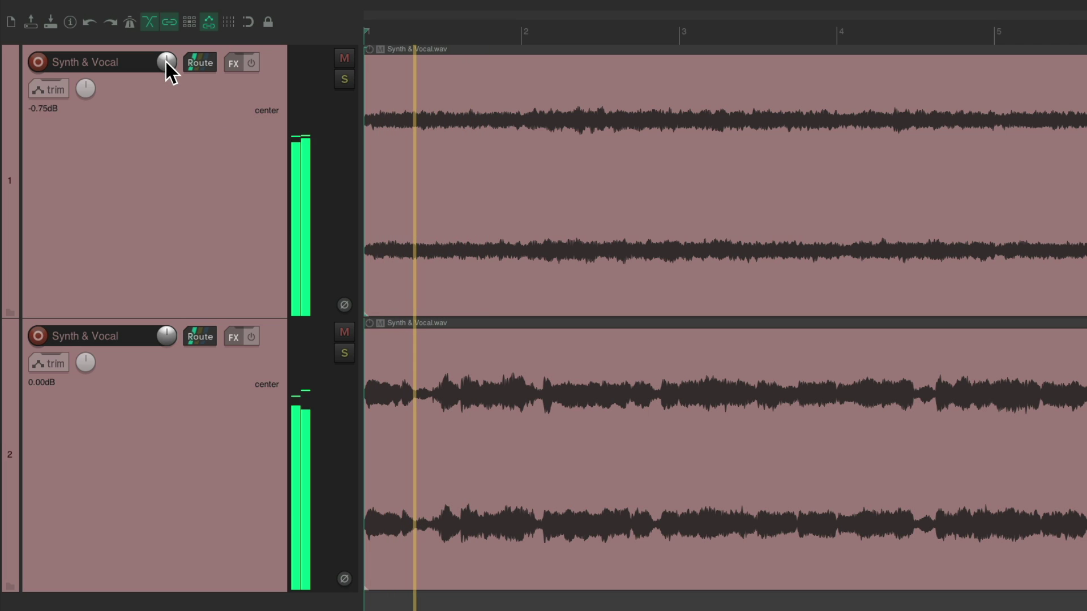
left_click_drag(164, 59, 165, 63)
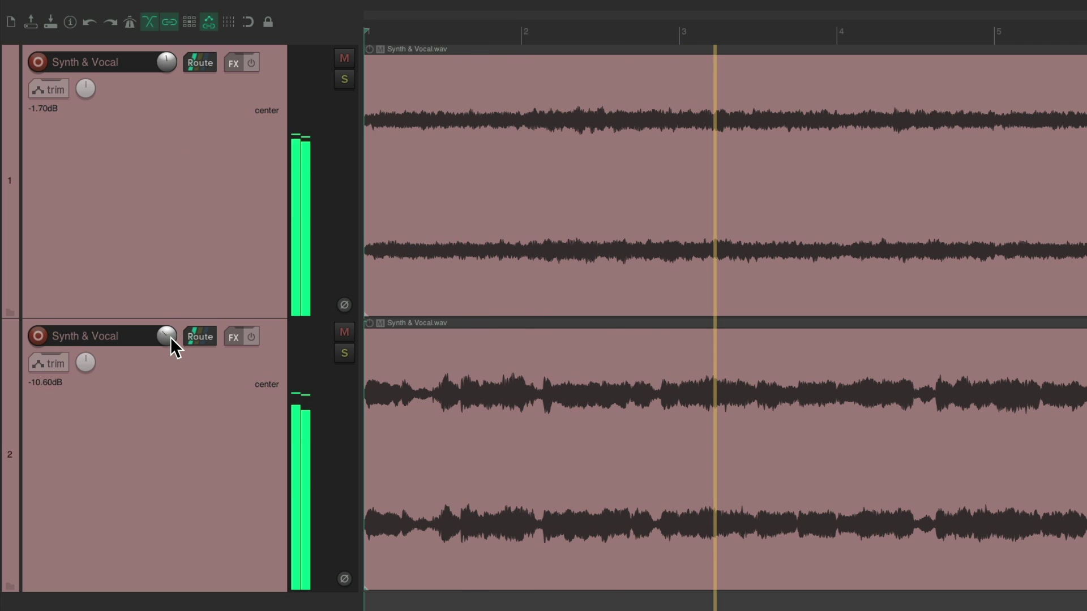
scroll(168, 334, "down", 3)
scroll(168, 335, "up", 3)
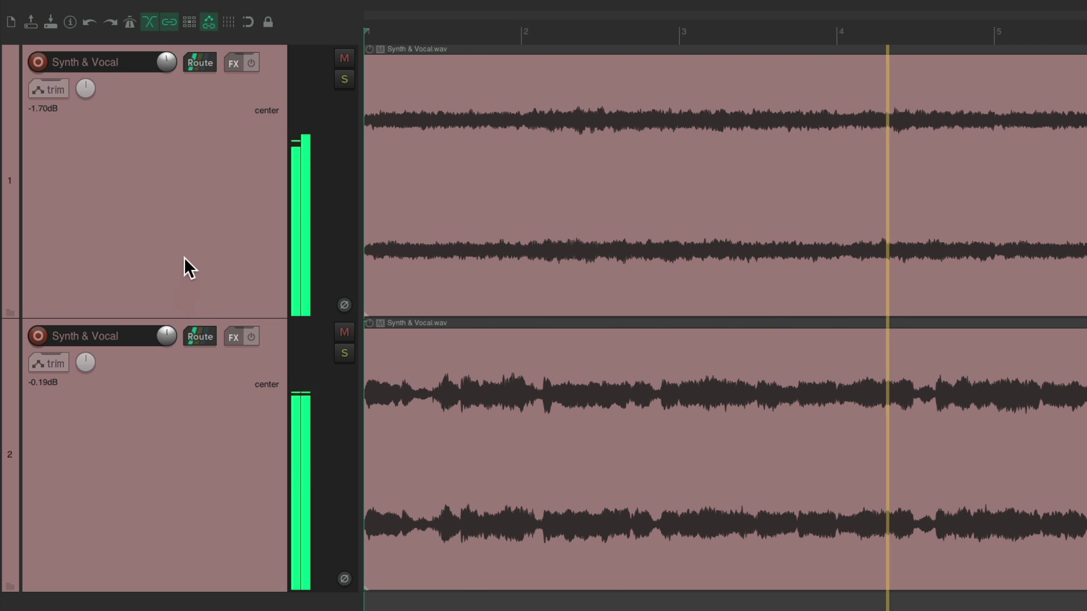
scroll(166, 65, "up", 1)
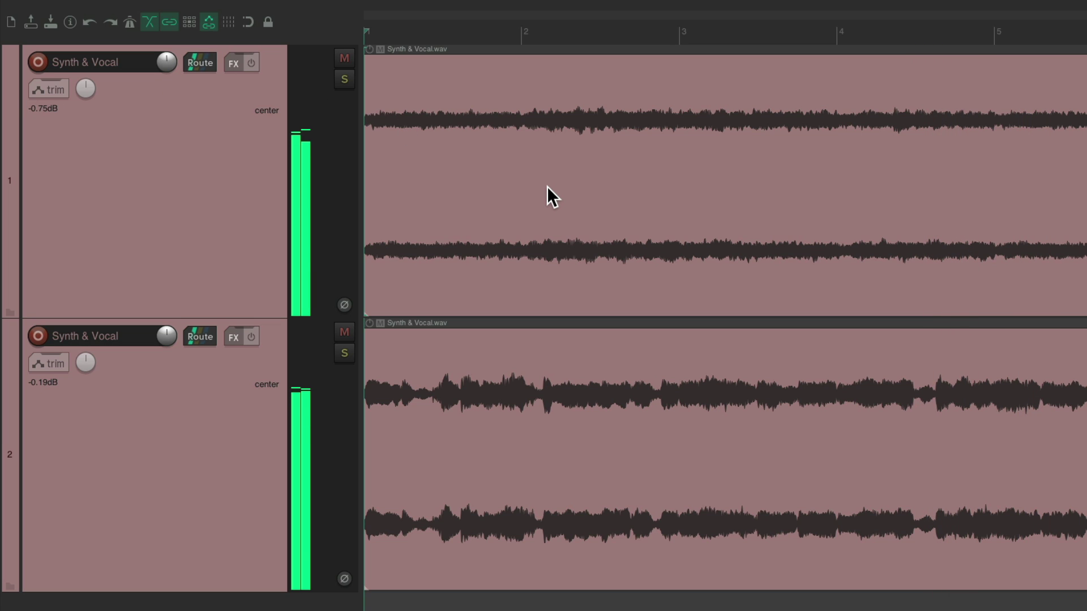
key("space")
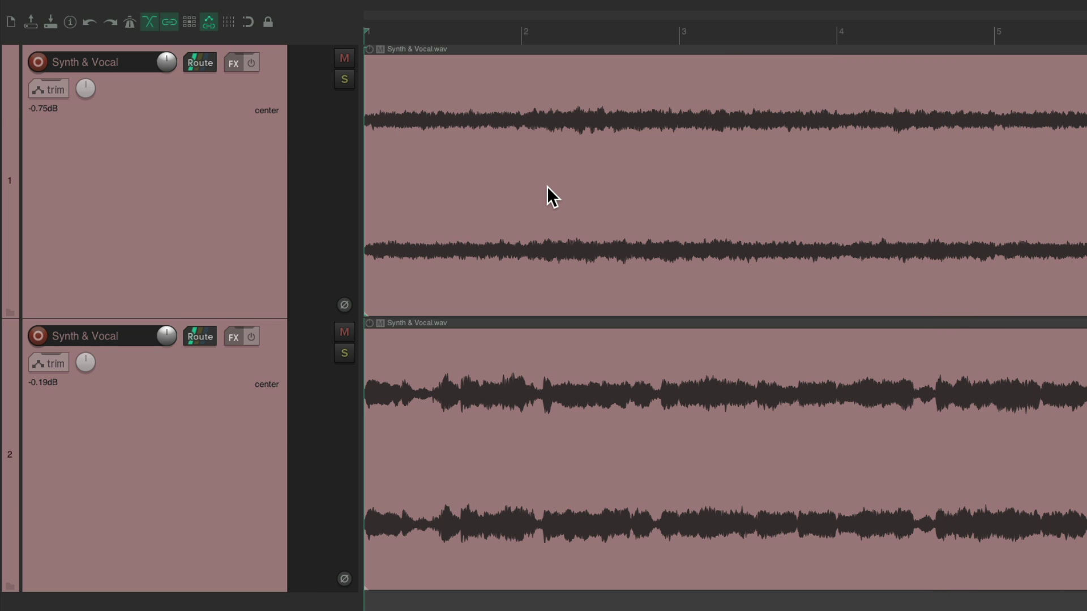
Delete both Synth & Vocal tracks and import the four-channel Drums.wav as a new track
left_click(177, 209)
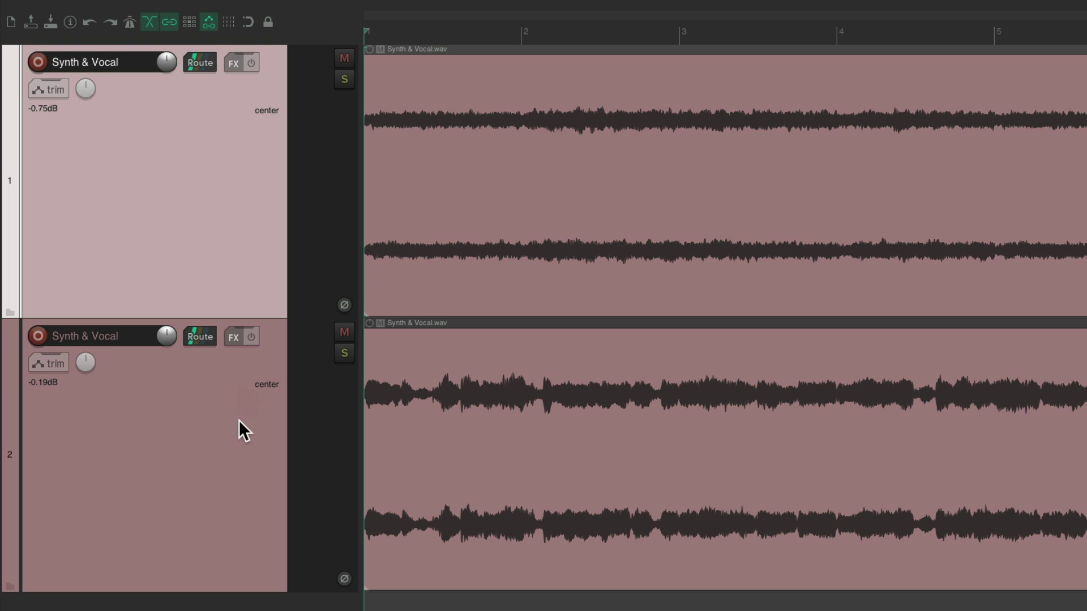
left_click(238, 431, "ctrl")
key("Delete")
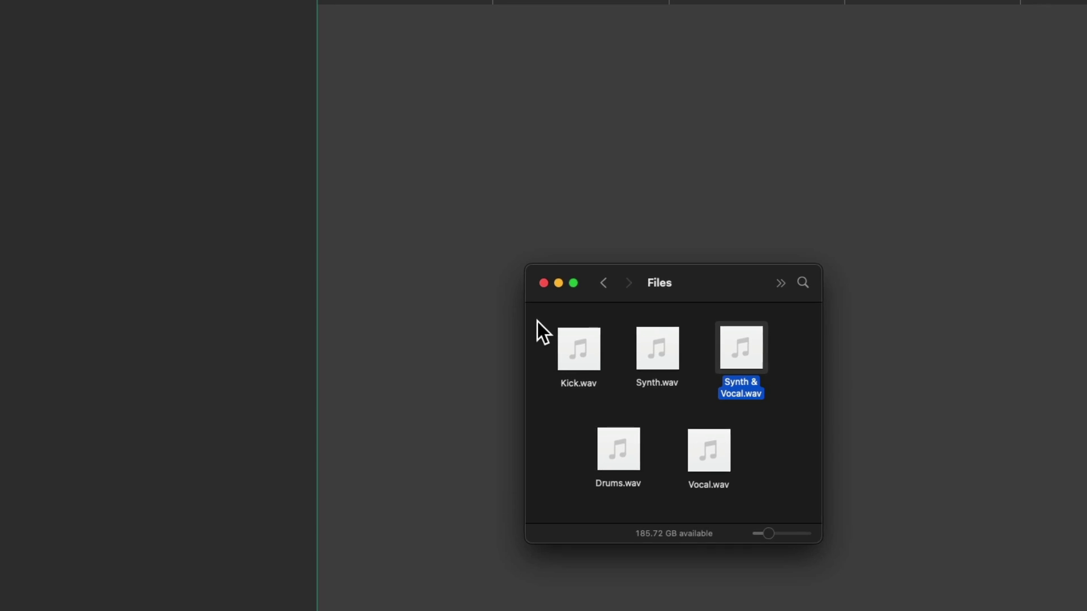
left_click_drag(579, 434, 114, 112)
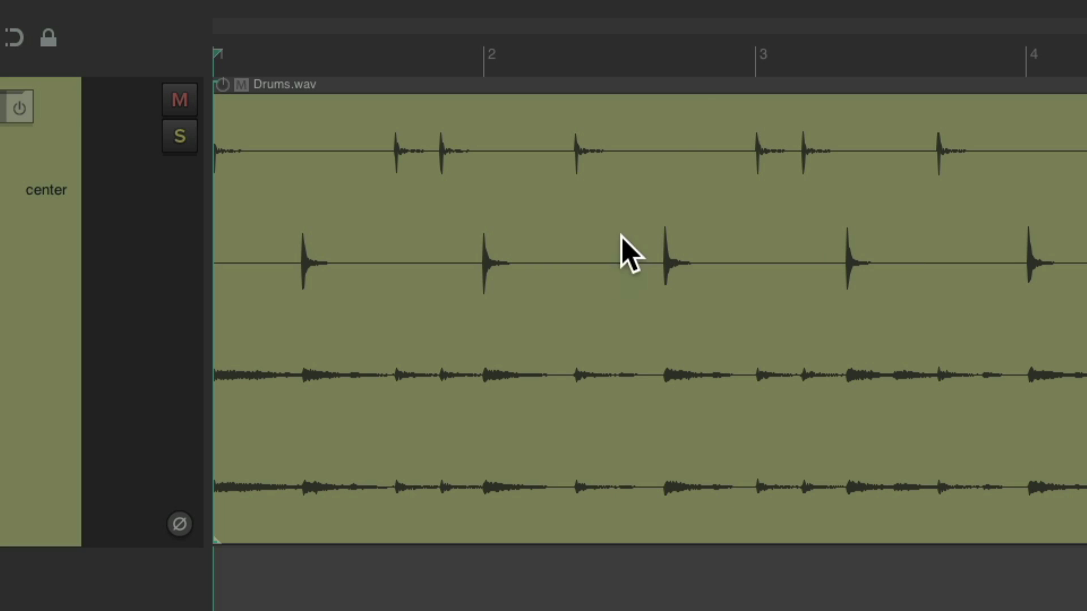
Set the Drums item's take channel mode to Mono (Left), then play back the kick channel
double_click(551, 201)
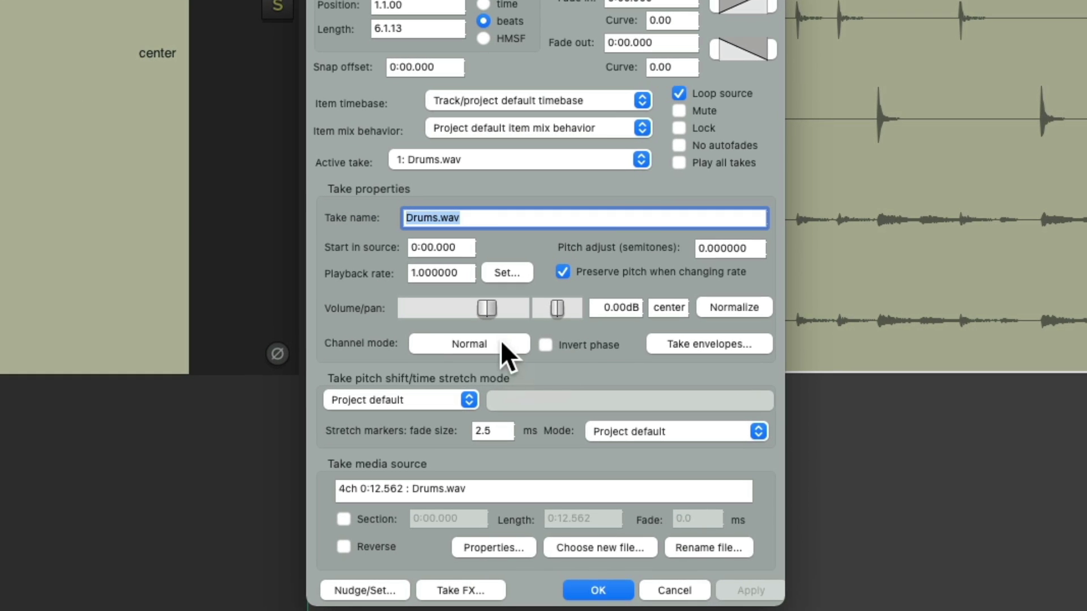
left_click(496, 383)
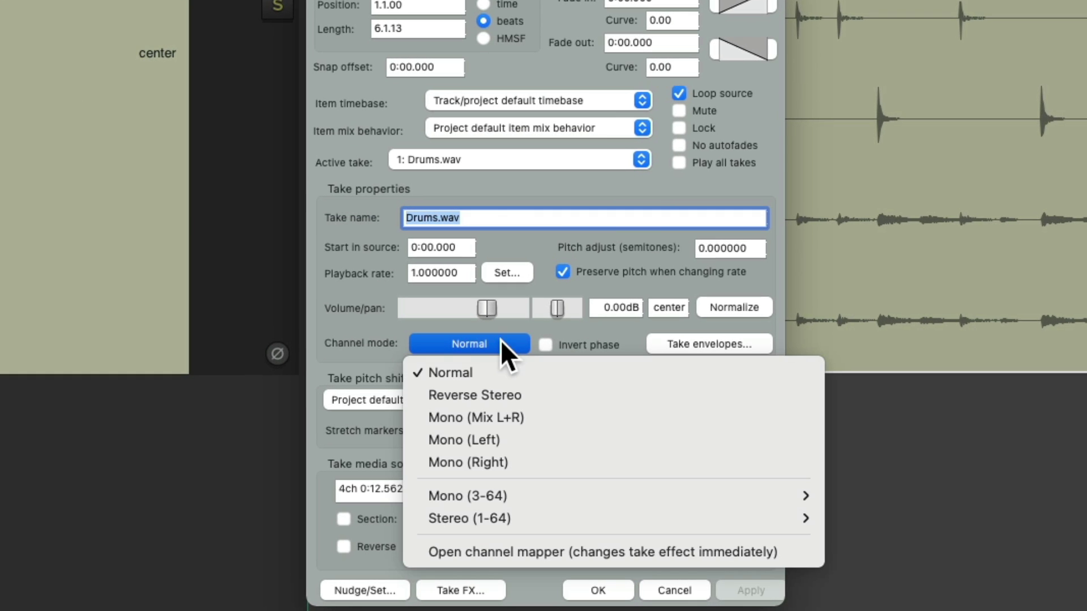
left_click(548, 440)
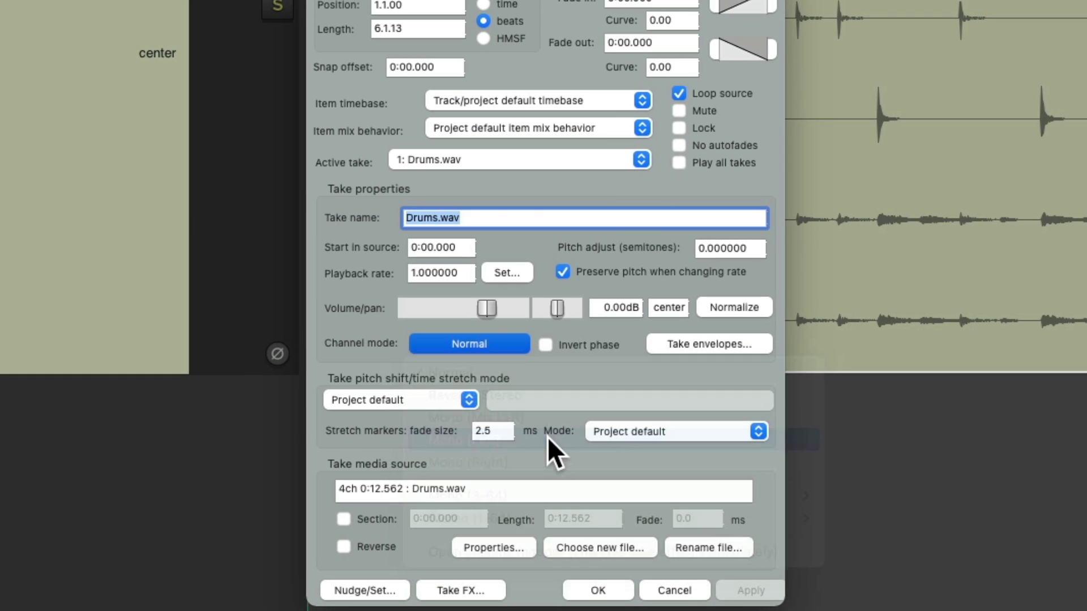
left_click(608, 592)
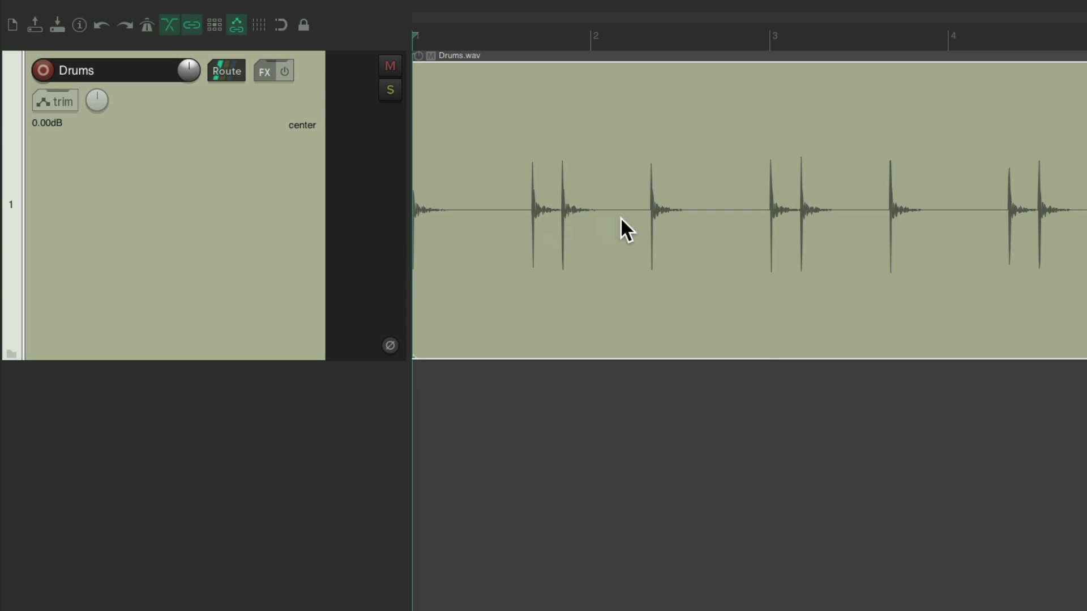
key("space")
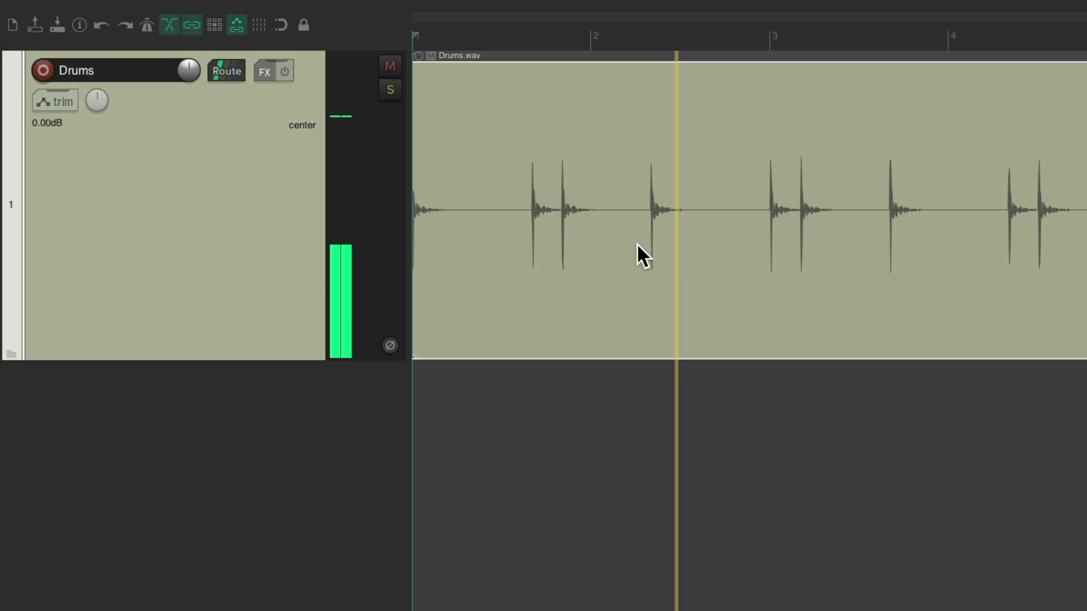
key("space")
Duplicate the Drums track and set the copy's take channel mode to Mono (Right)
right_click(263, 188)
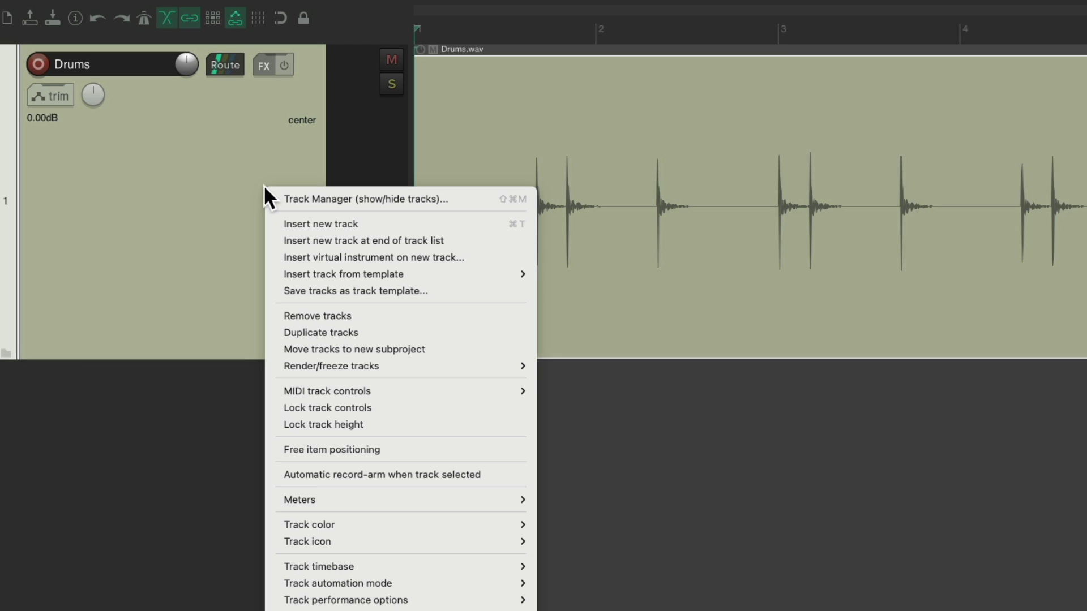
left_click(285, 323)
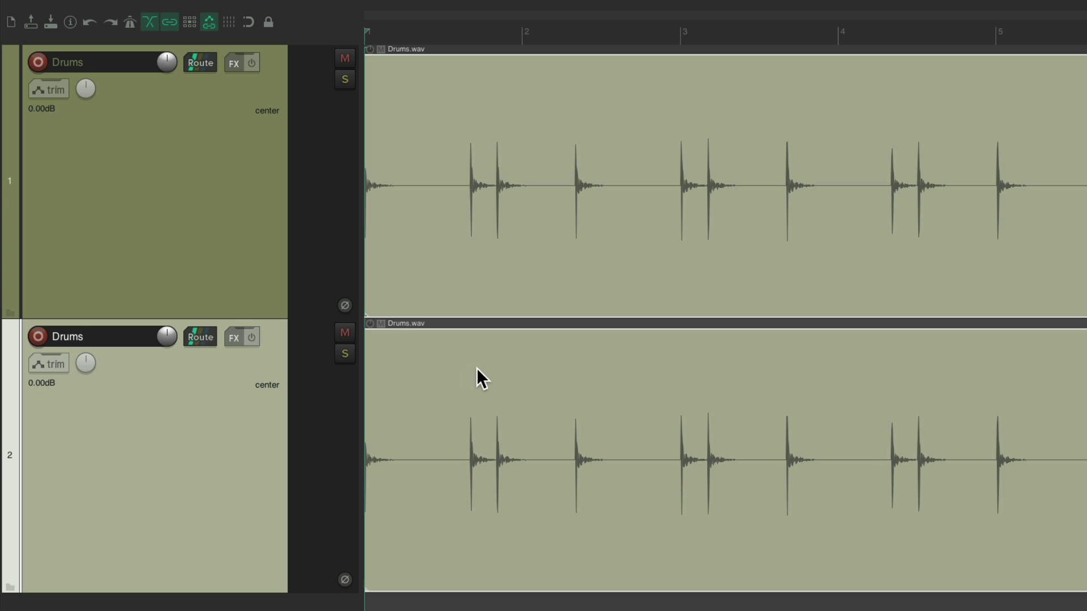
double_click(509, 371)
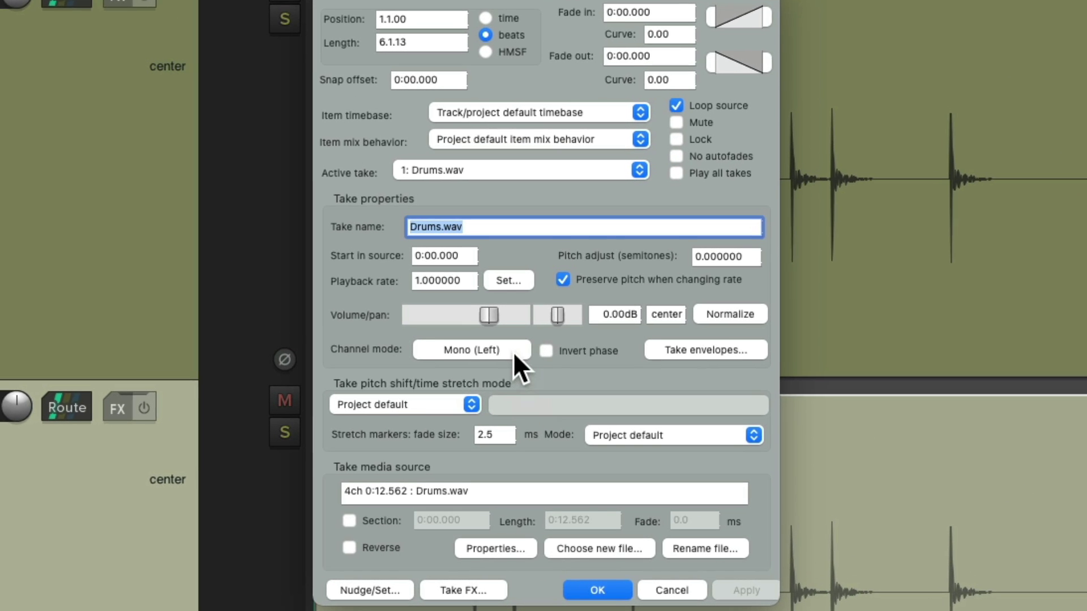
left_click(512, 350)
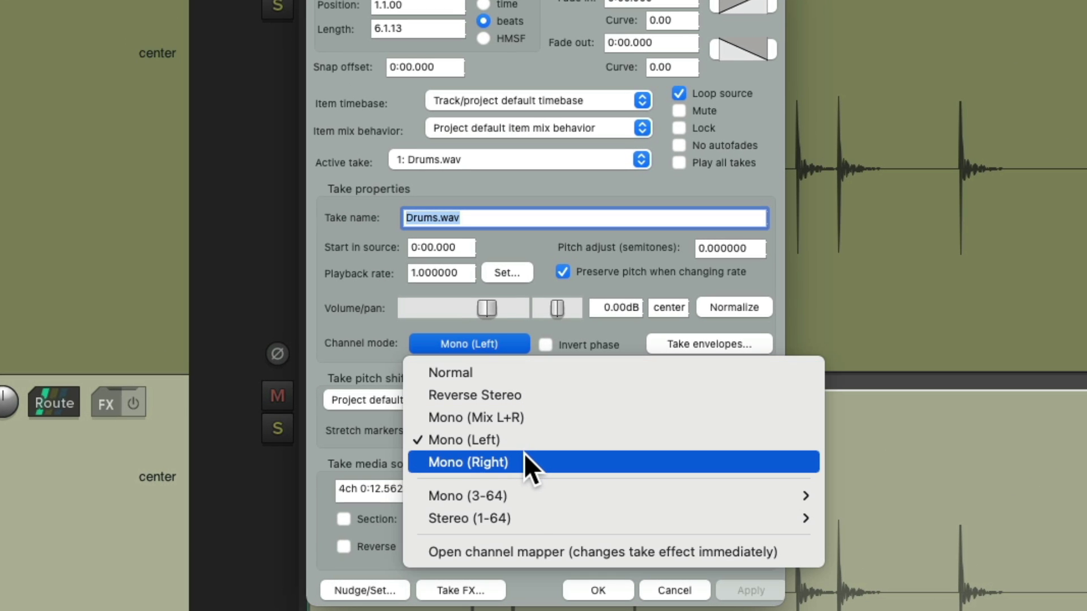
left_click(526, 461)
left_click(617, 591)
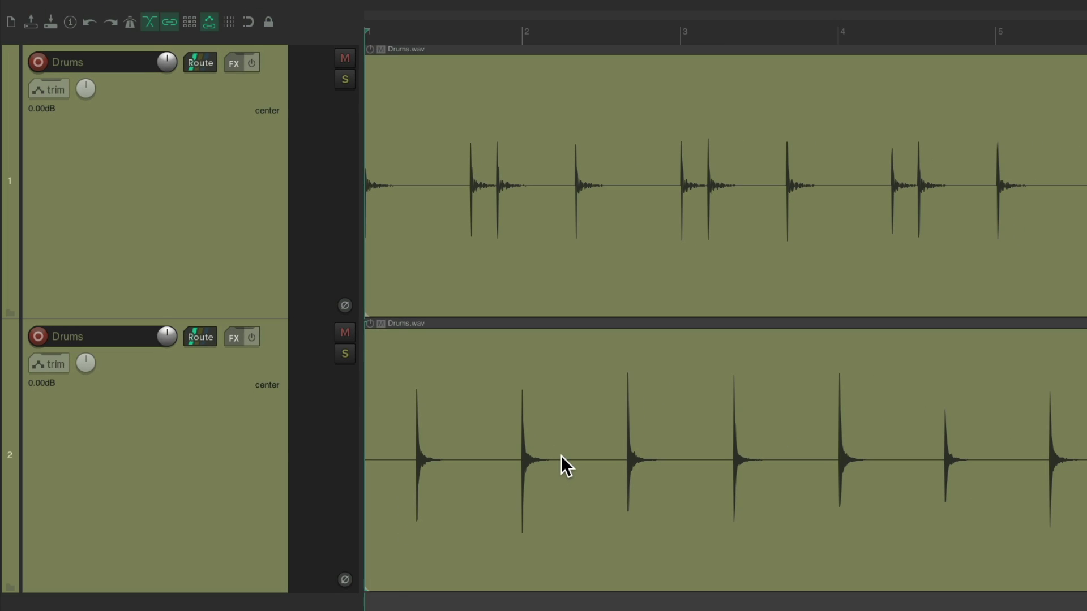
Play the kick and snare tracks together, then stop playback
key("space")
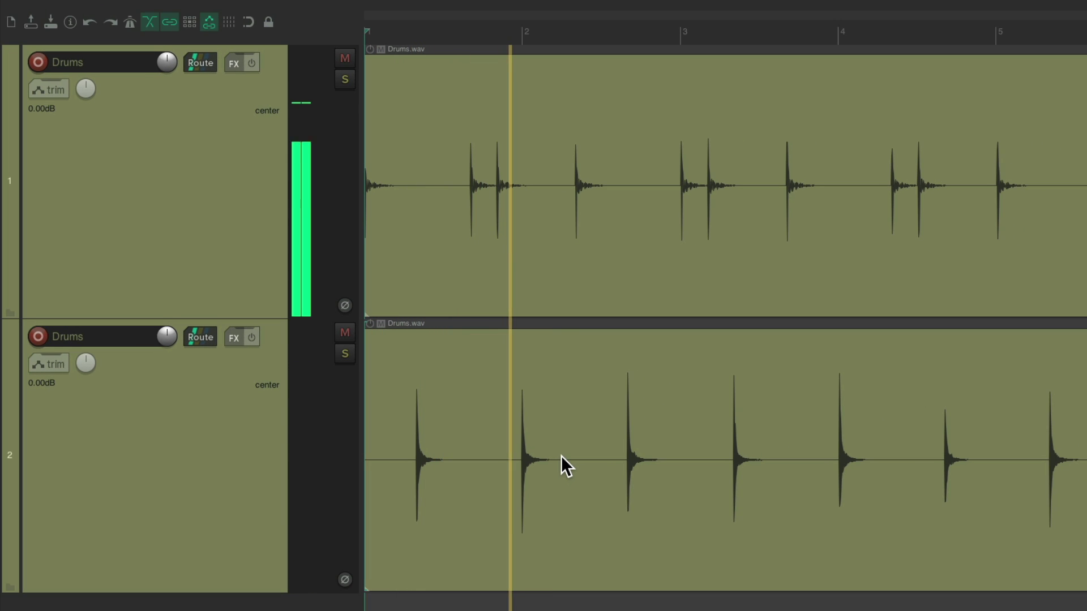
key("space")
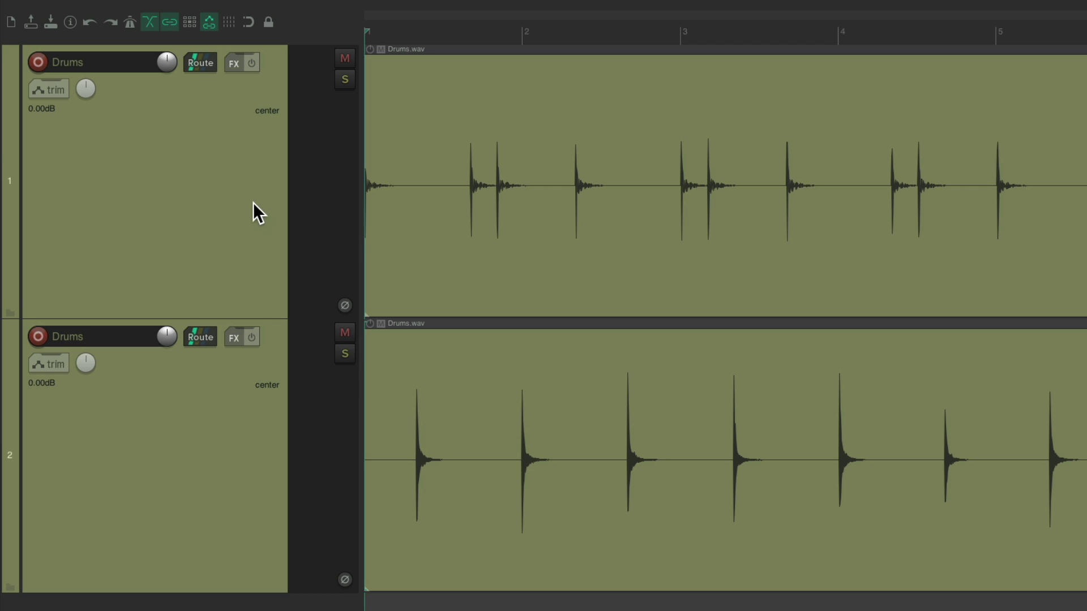
scroll(253, 202, "down", 3)
Duplicate the second Drums track into a third track and select its item
right_click(229, 320)
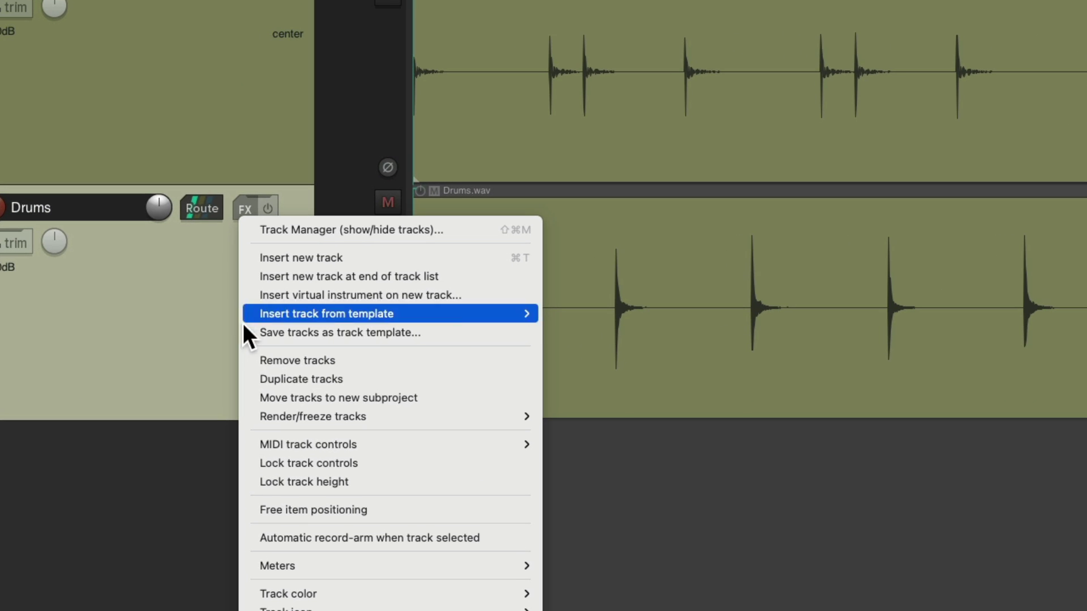
left_click(242, 379)
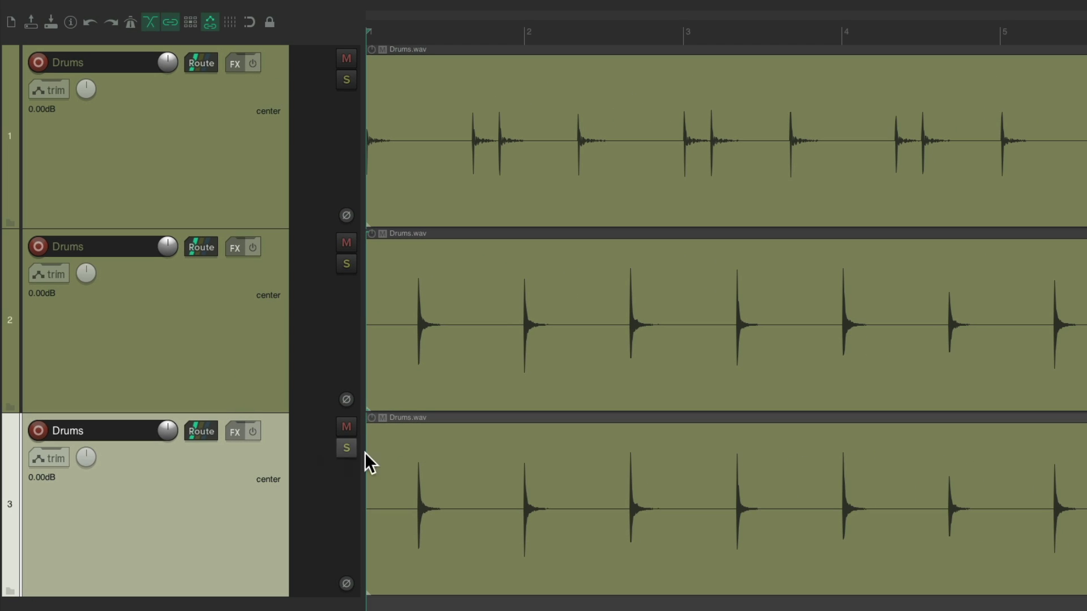
left_click(519, 458)
Set the third Drums item's take channel mode to Stereo 3/4
double_click(518, 443)
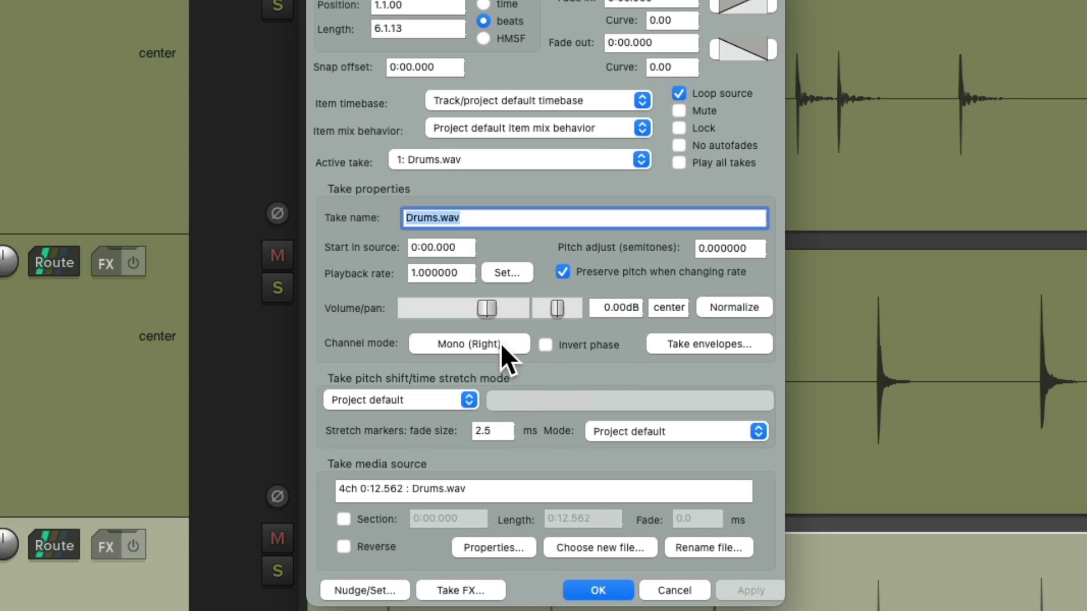
left_click(491, 299)
mouse_move(535, 518)
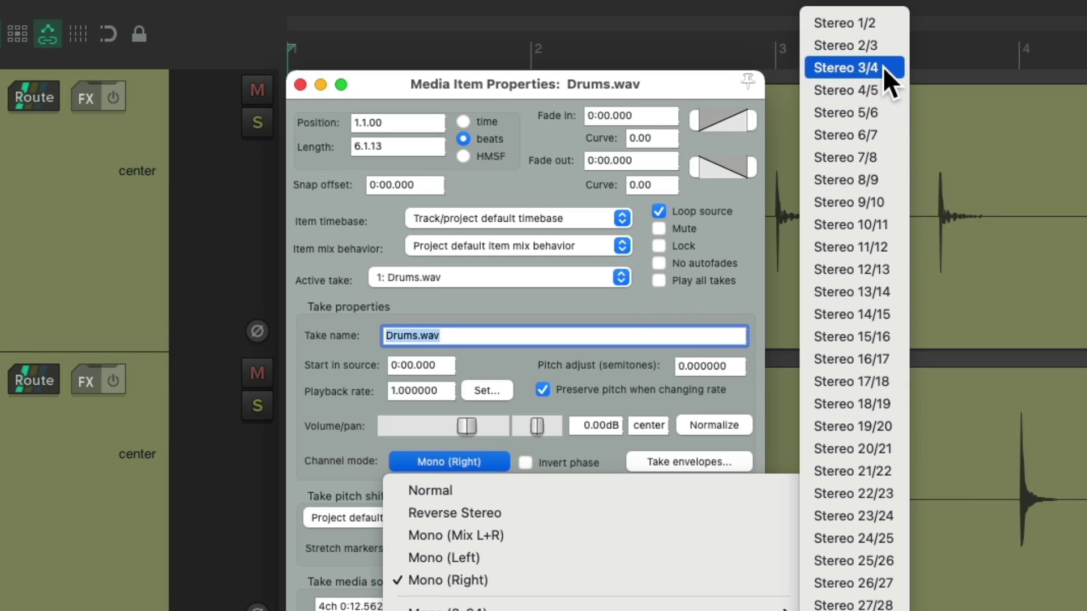
left_click(882, 66)
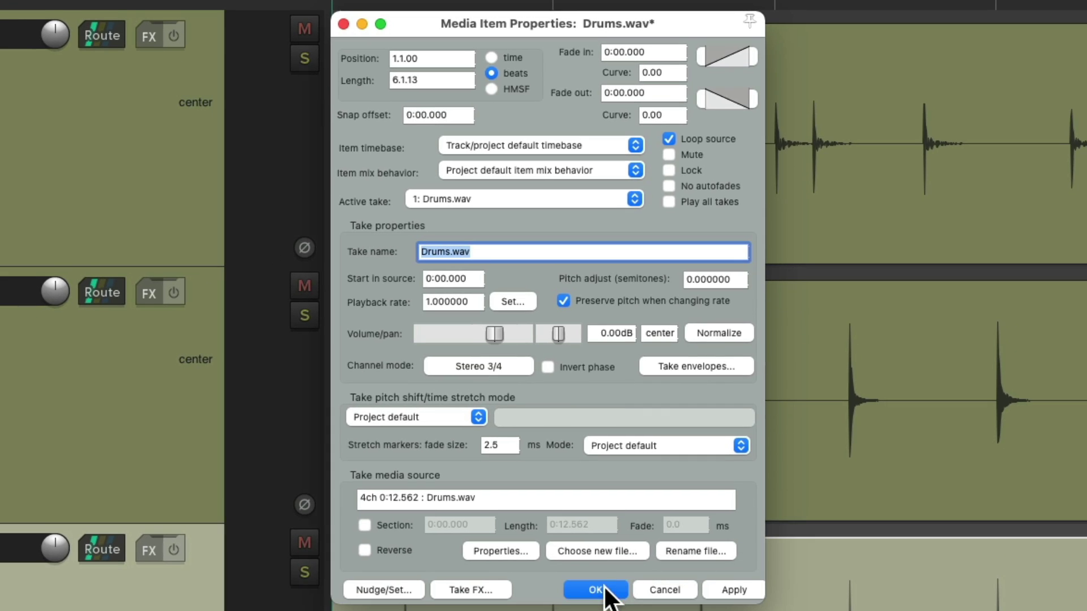
left_click(603, 590)
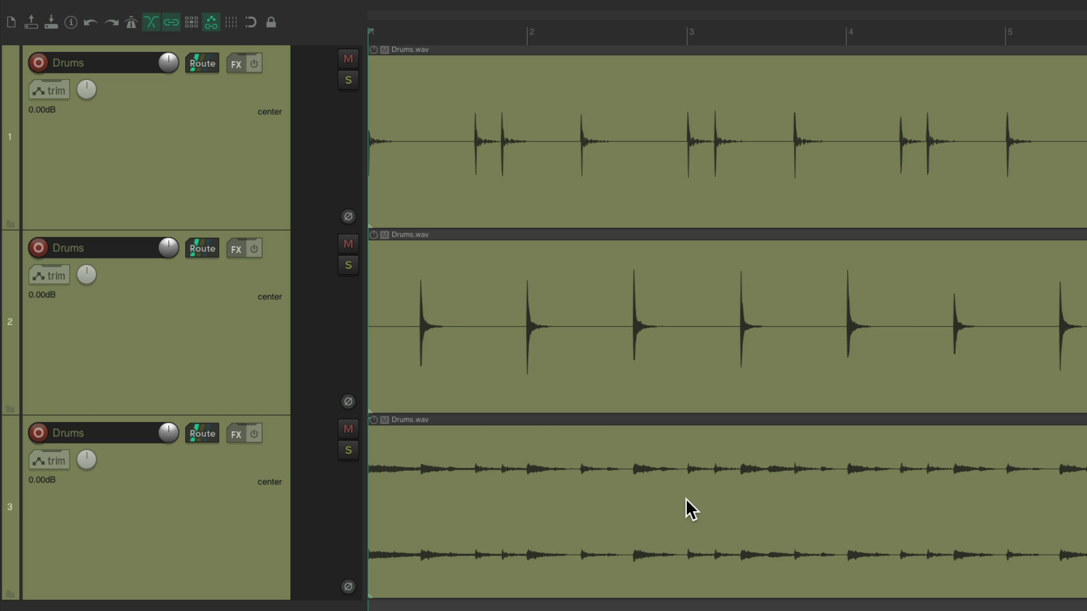
key("space")
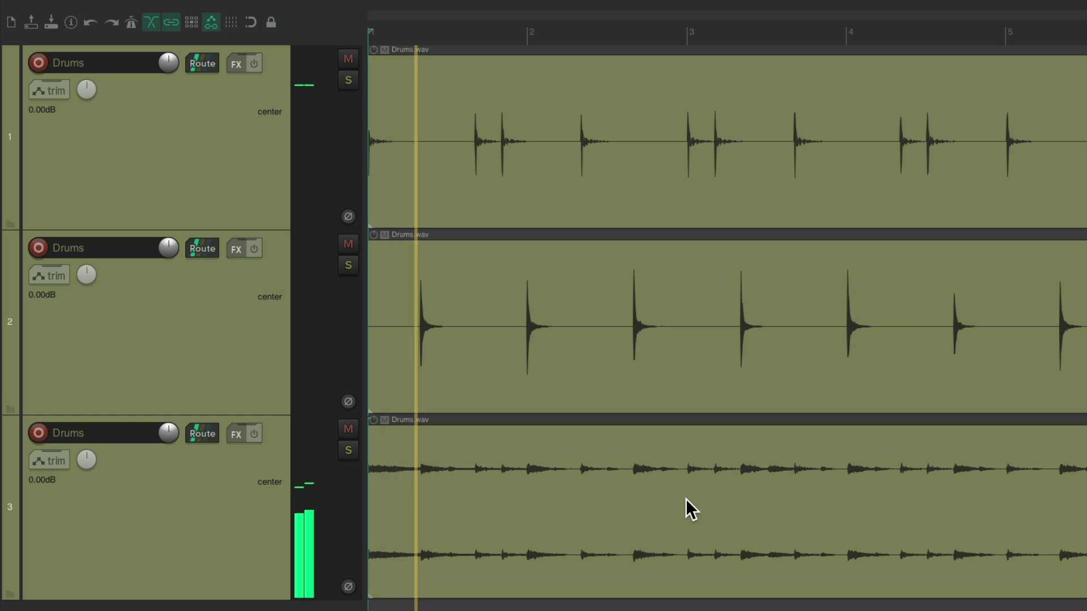
left_click(343, 80)
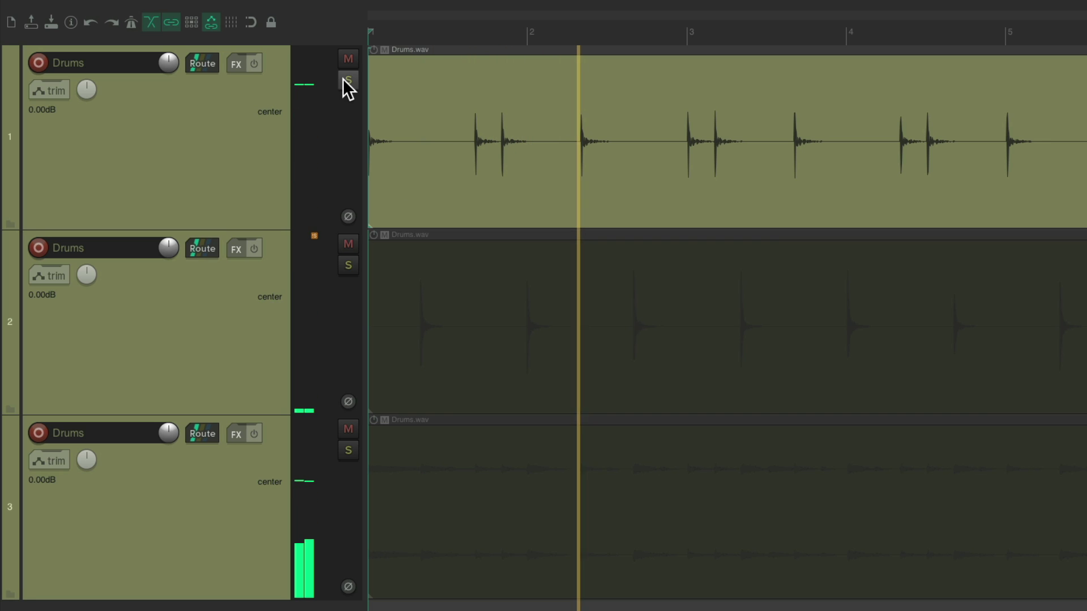
left_click(343, 81)
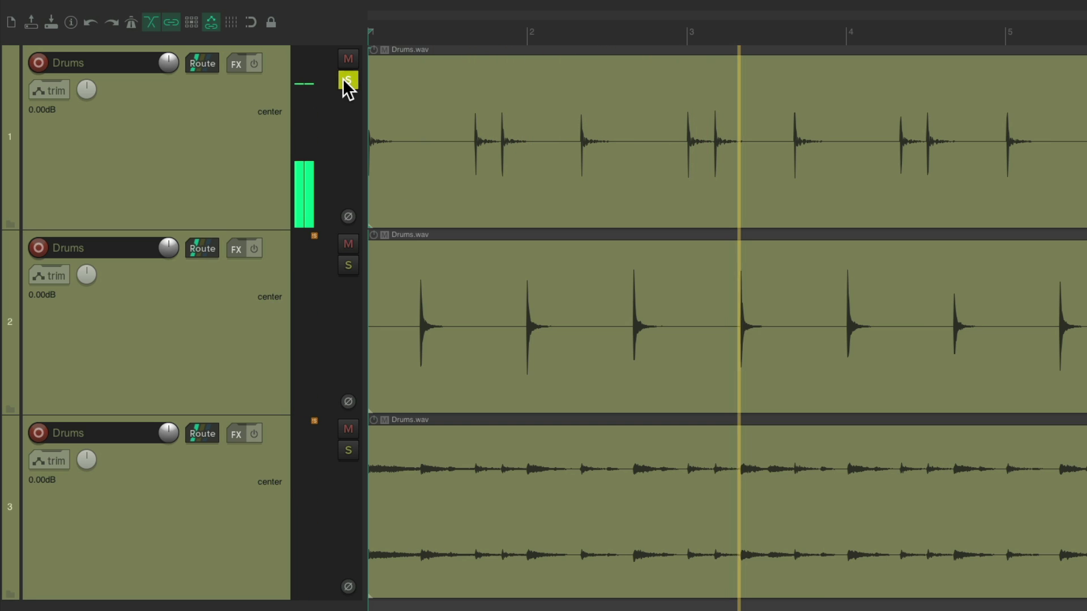
left_click(351, 262)
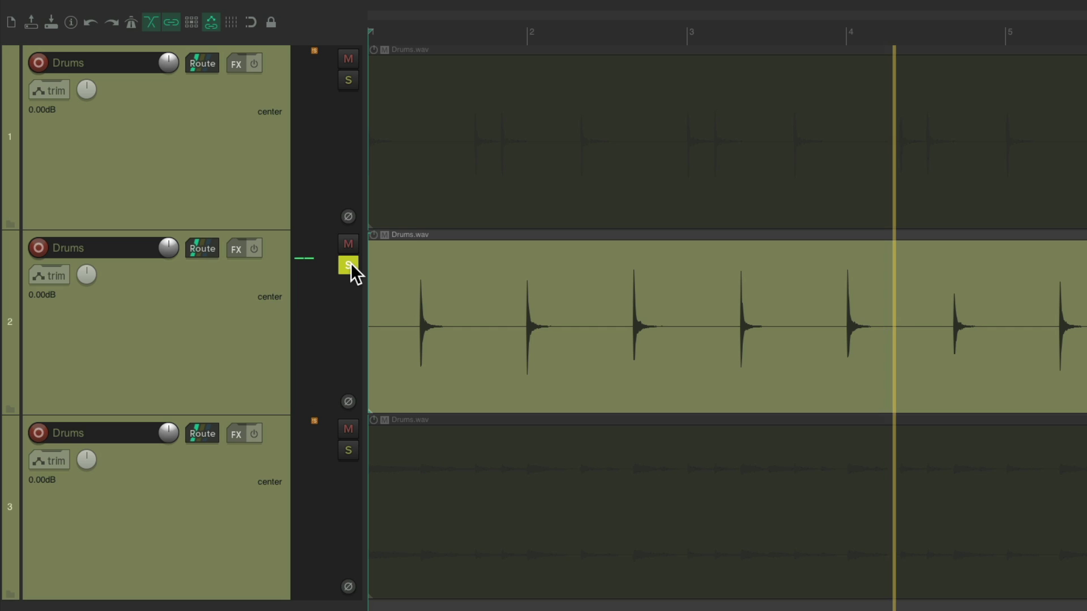
left_click(351, 263)
left_click(353, 446)
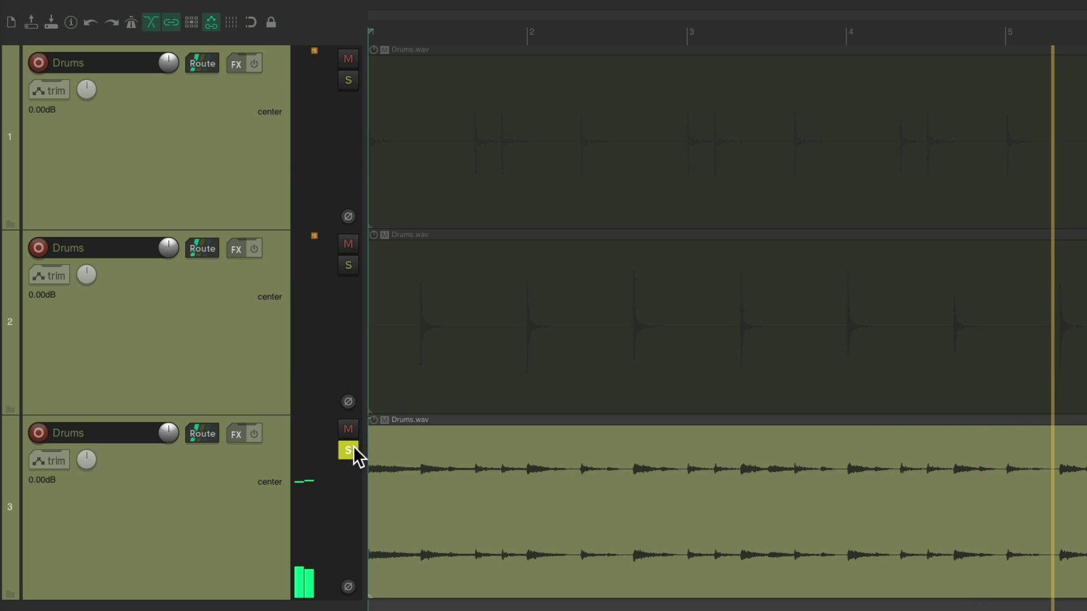
left_click(348, 450)
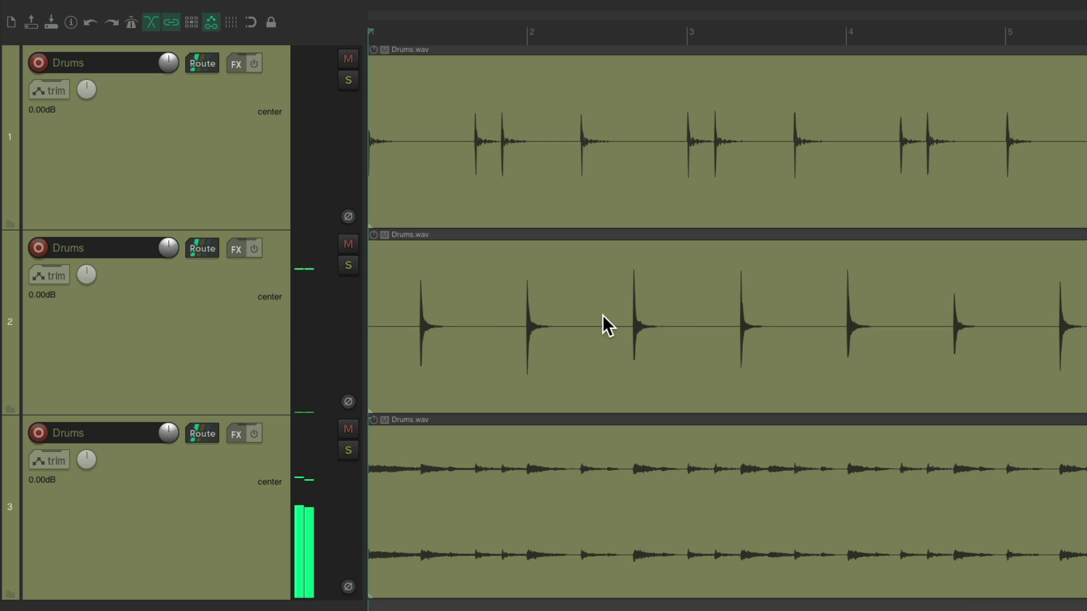